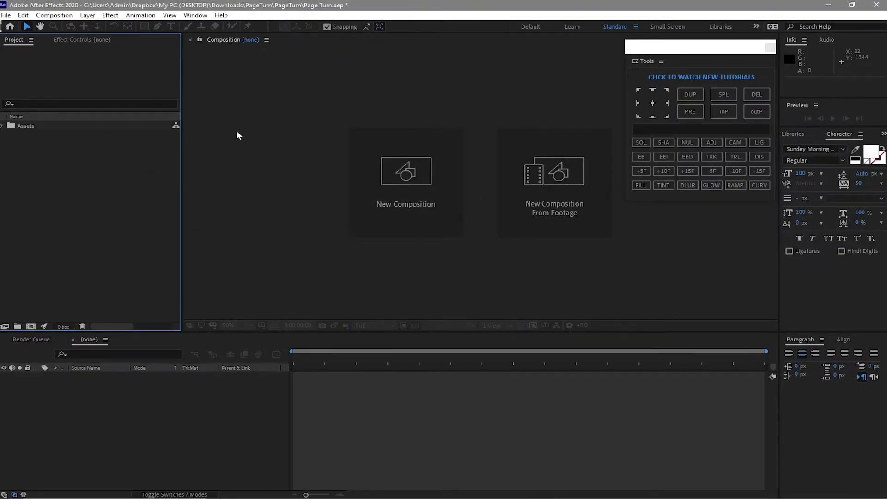
# Create a 1920×1080, 30 fps, 6-second composition named 'Placeholder 1'
pyautogui.click(58, 15)
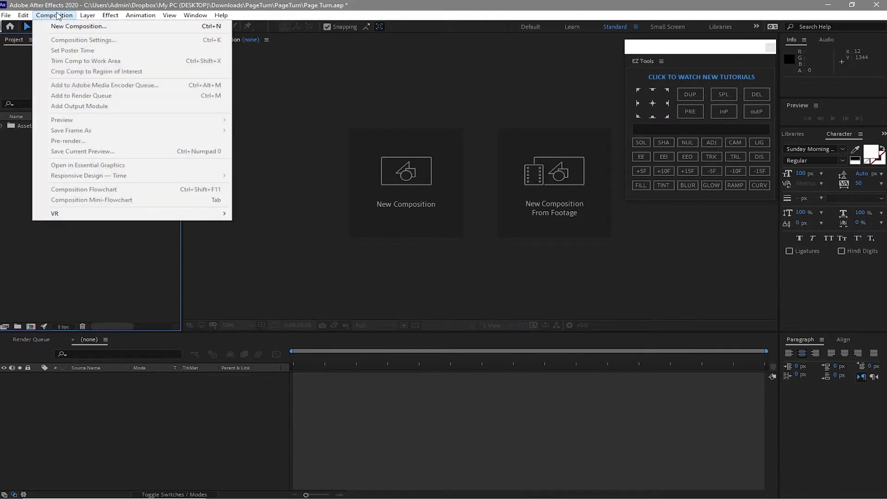
pyautogui.click(68, 24)
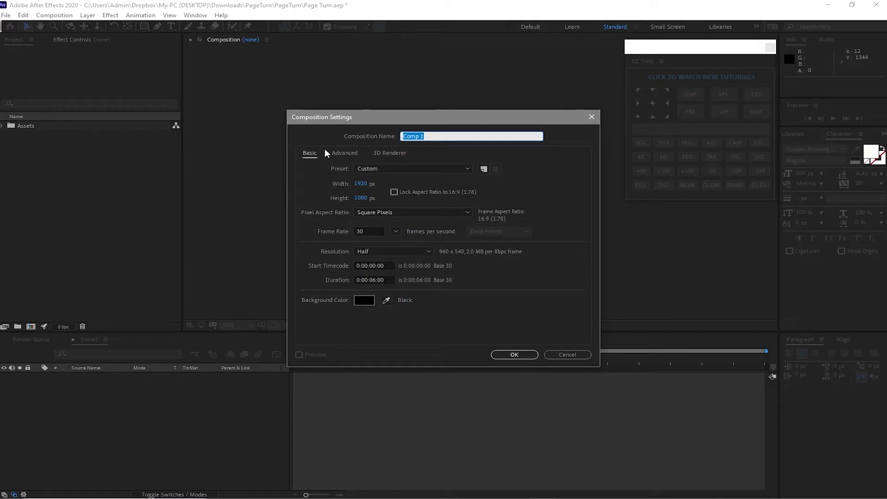
pyautogui.write('Placeholder 1')
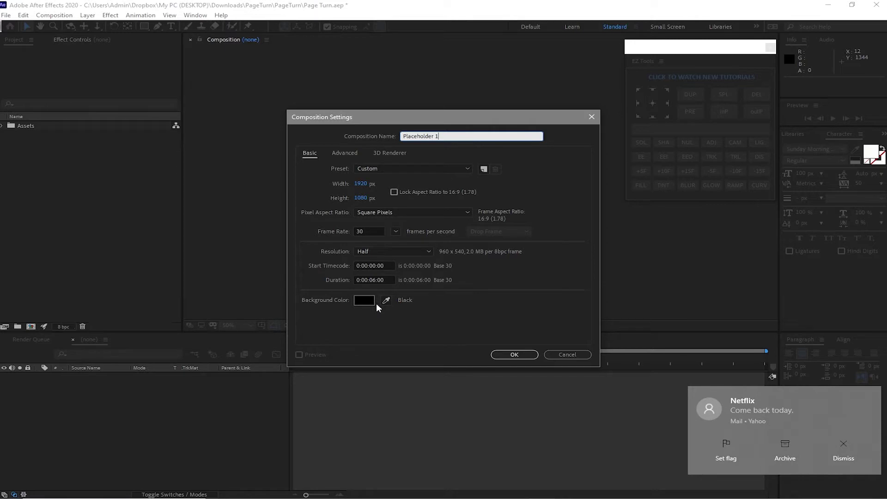
pyautogui.click(503, 354)
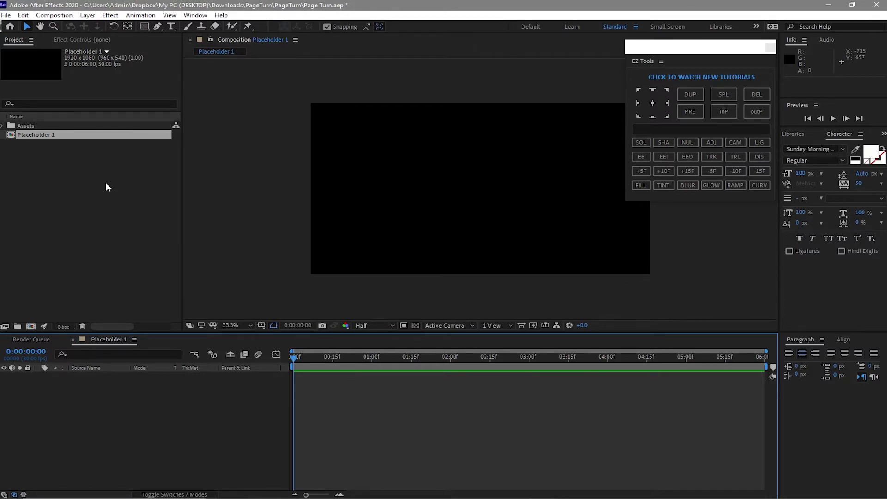
# Duplicate Placeholder 1 twice to make Placeholder 2 and Placeholder 3
pyautogui.click(55, 134)
pyautogui.hotkey('ctrl', 'd')
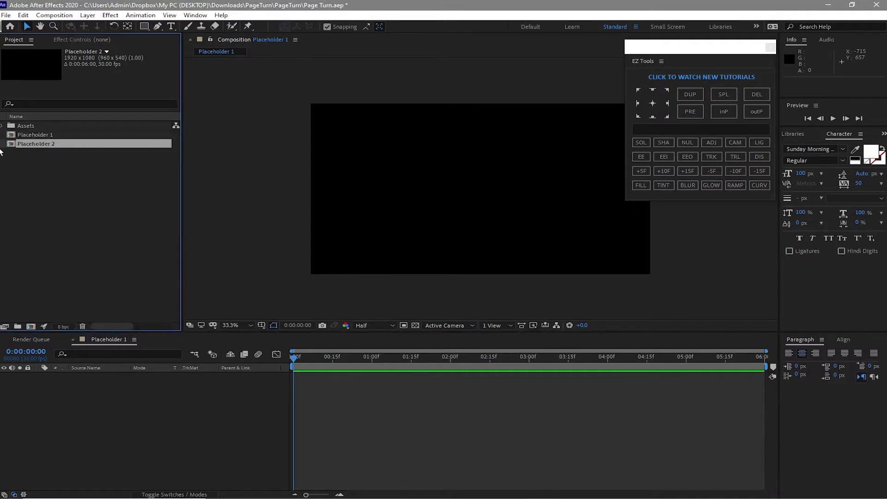
pyautogui.hotkey('ctrl', 'd')
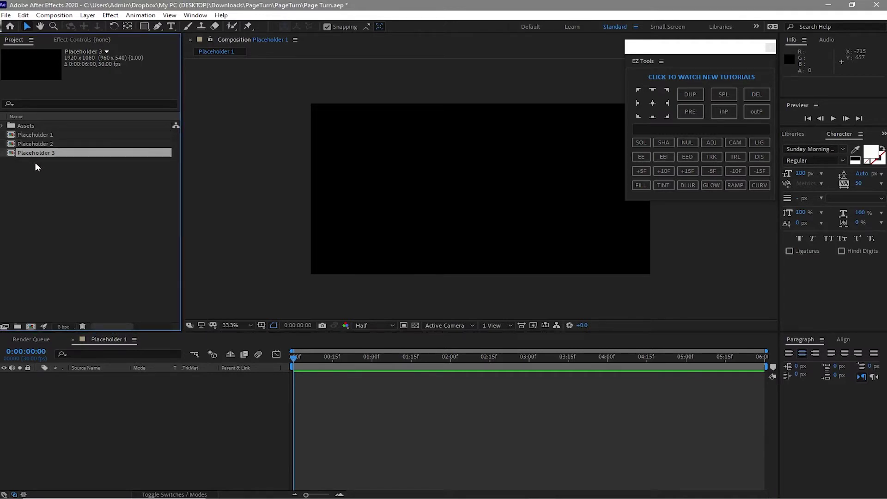
# Open Placeholder 2 and 3, return to Placeholder 1, and expand the Assets folder
pyautogui.click(51, 190)
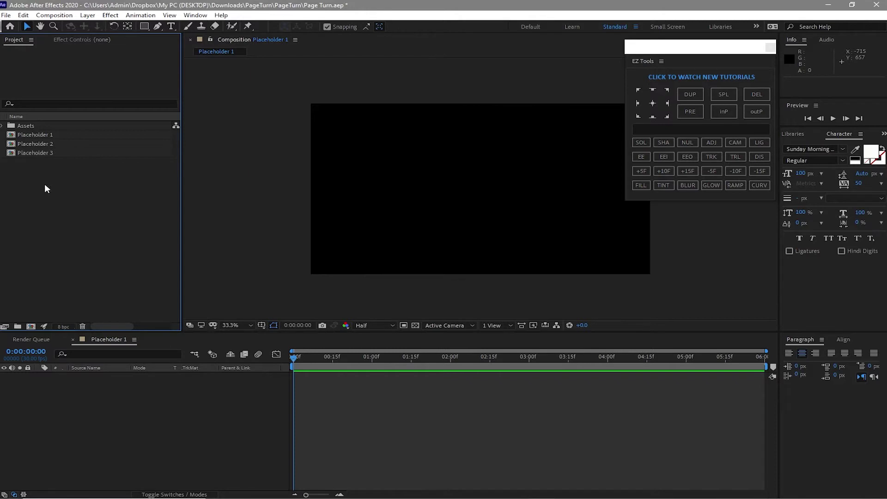
pyautogui.moveTo(44, 183); pyautogui.dragTo(12, 143)
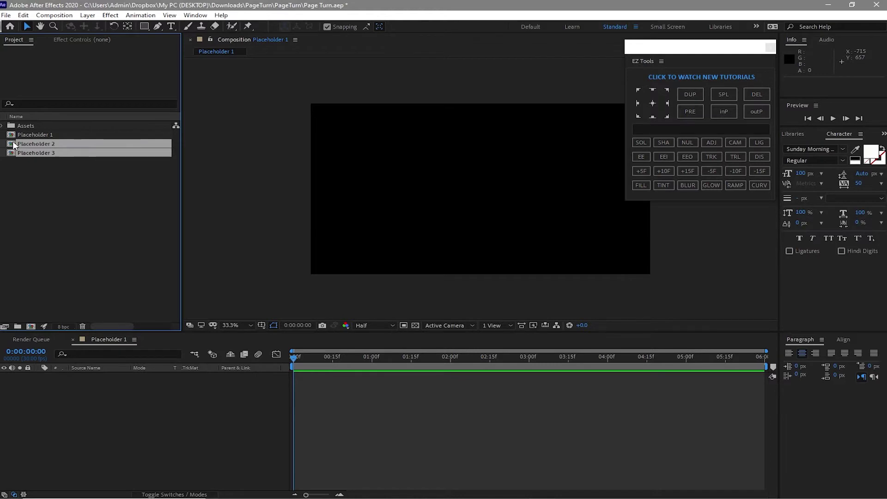
pyautogui.doubleClick(17, 147)
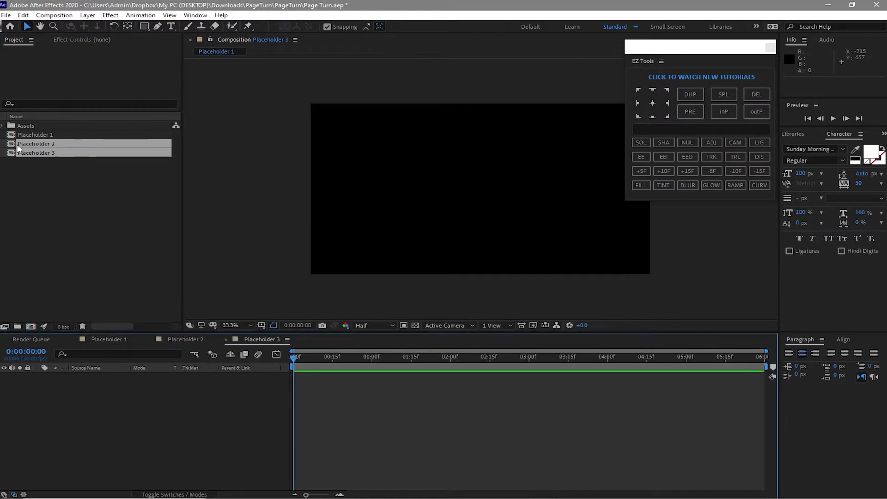
pyautogui.click(111, 340)
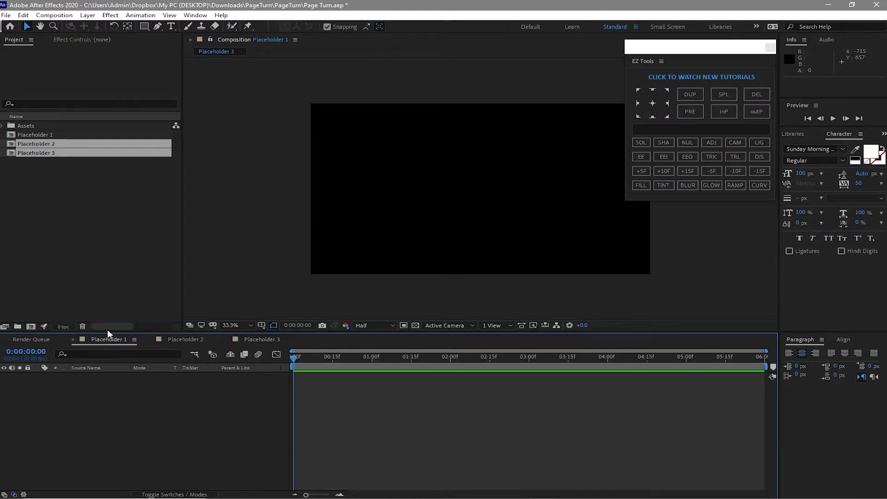
pyautogui.click(2, 127)
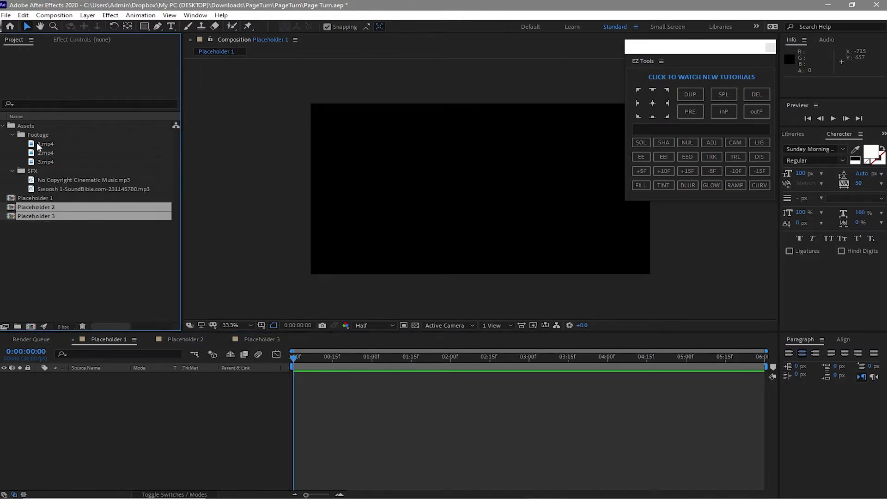
# Add 1.mp4 to Placeholder 1 and type a 'Travel the World' title over it
pyautogui.hotkey('ctrl', 'shift', 'a')
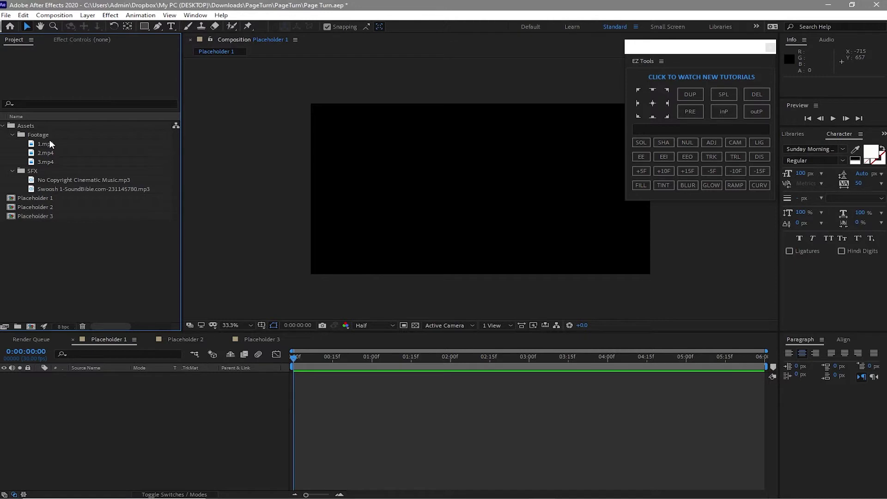
pyautogui.moveTo(54, 143); pyautogui.dragTo(129, 381)
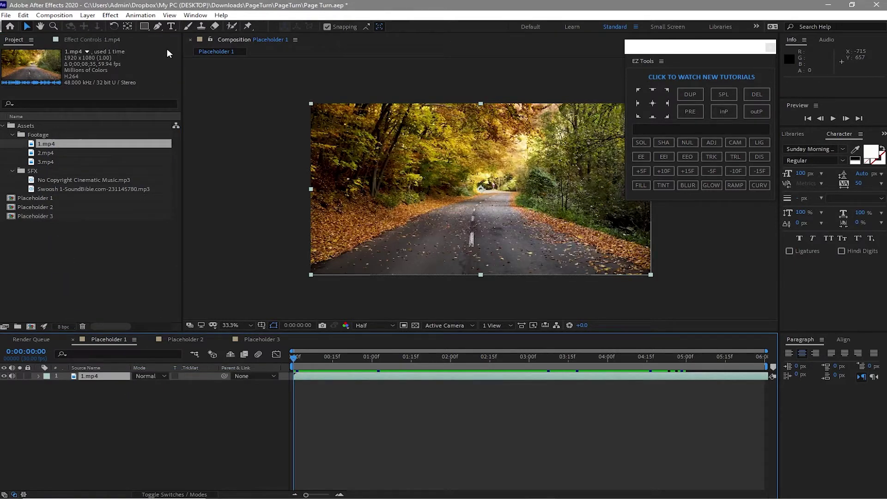
pyautogui.click(170, 26)
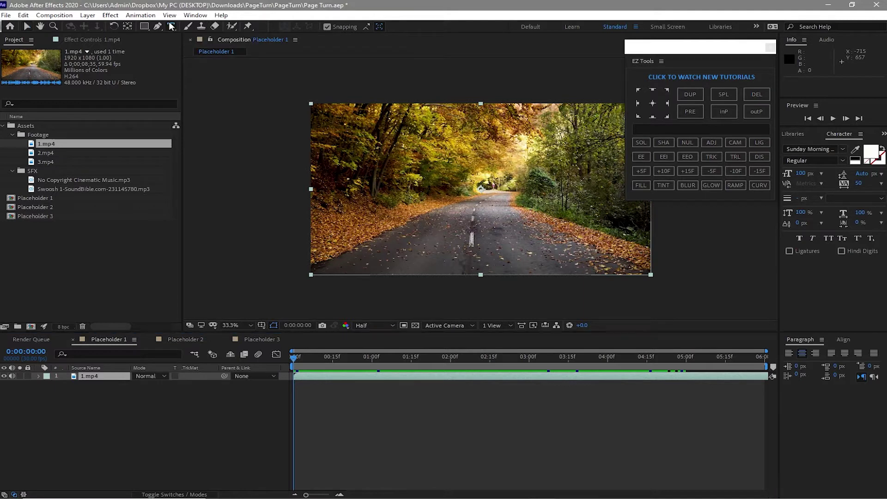
pyautogui.click(432, 215)
pyautogui.write('T')
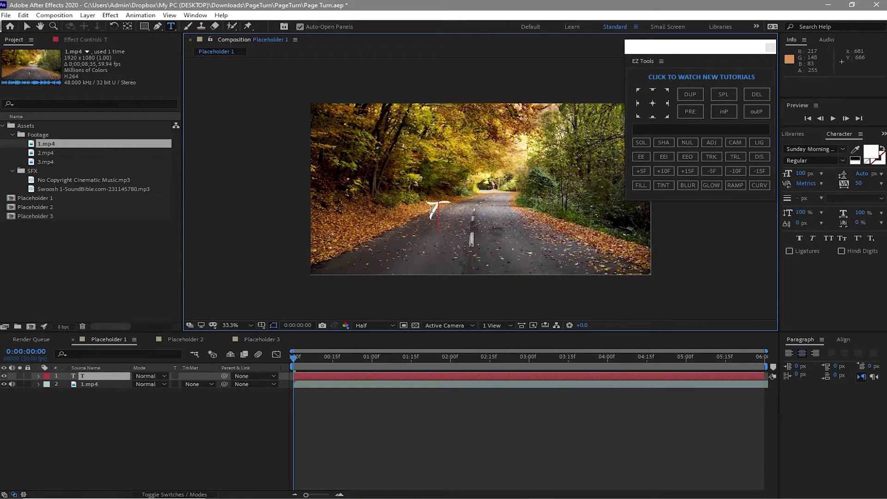
pyautogui.write('ravel th')
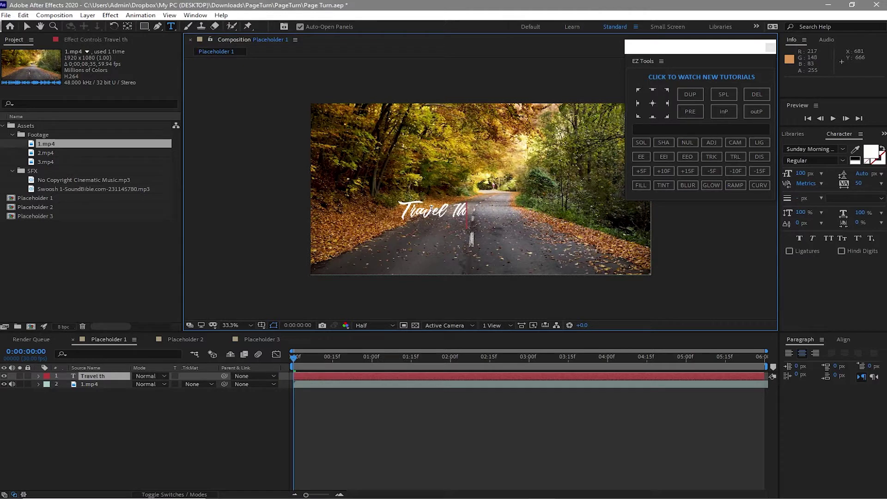
pyautogui.write('e')
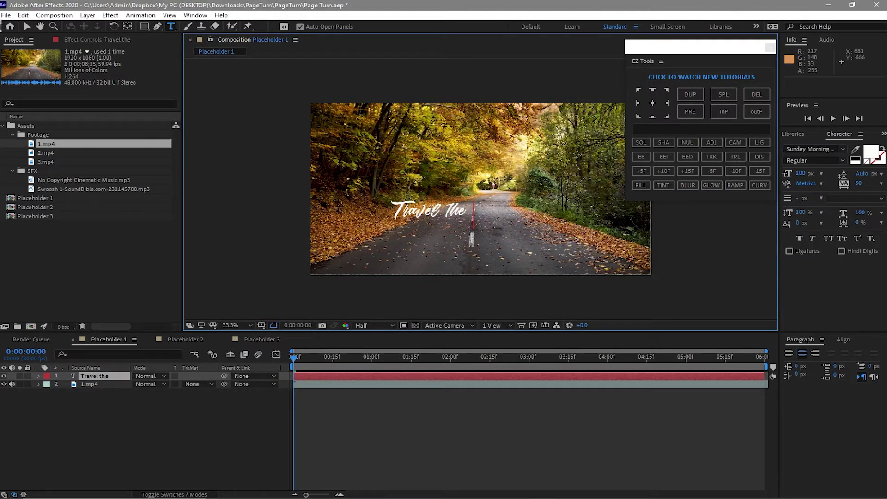
pyautogui.write(' Worl')
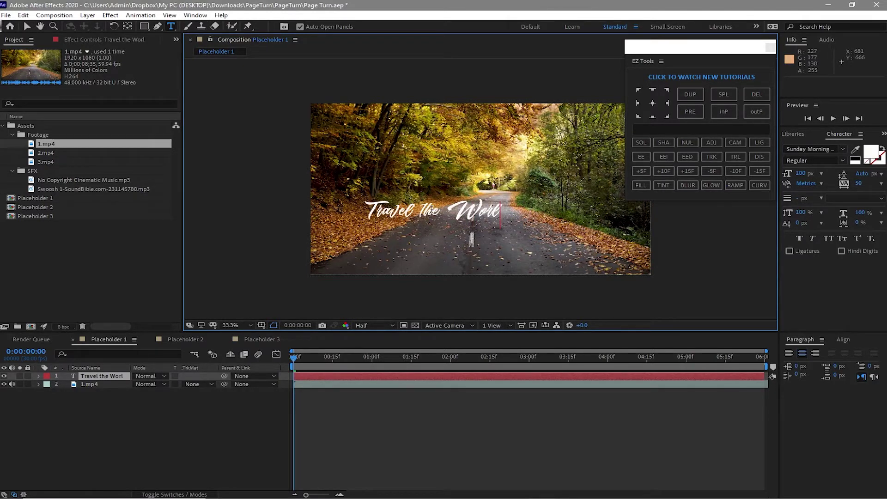
pyautogui.write('d')
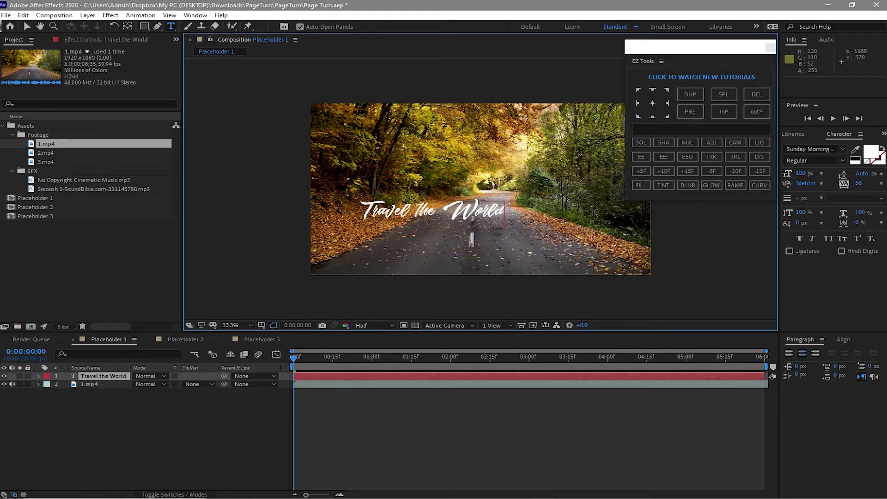
# Move the title lower in frame and centre it horizontally
pyautogui.click(27, 26)
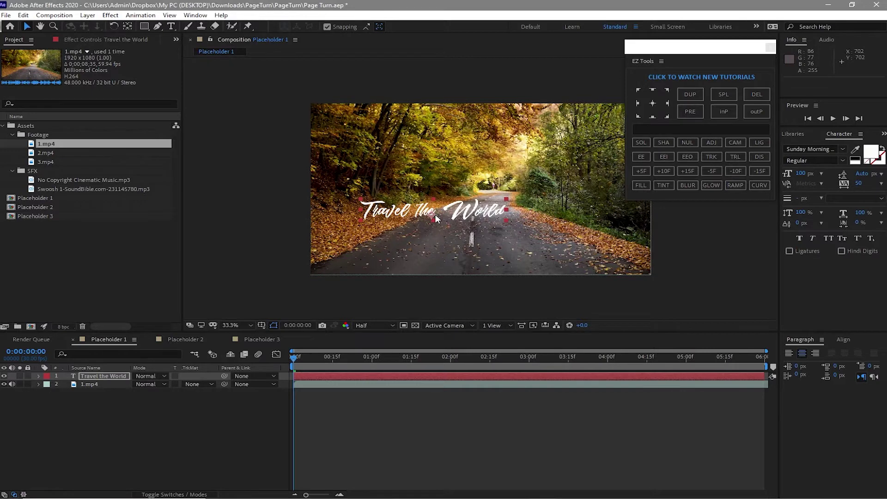
pyautogui.moveTo(439, 220); pyautogui.dragTo(481, 251)
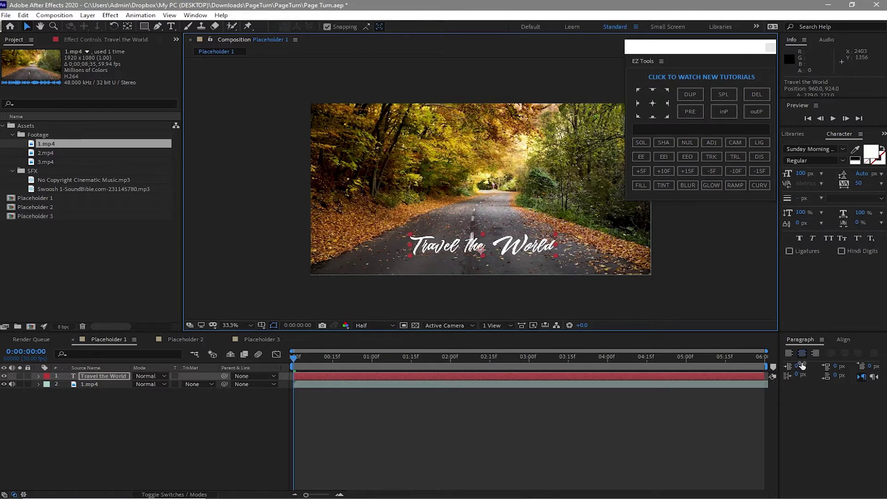
pyautogui.click(834, 340)
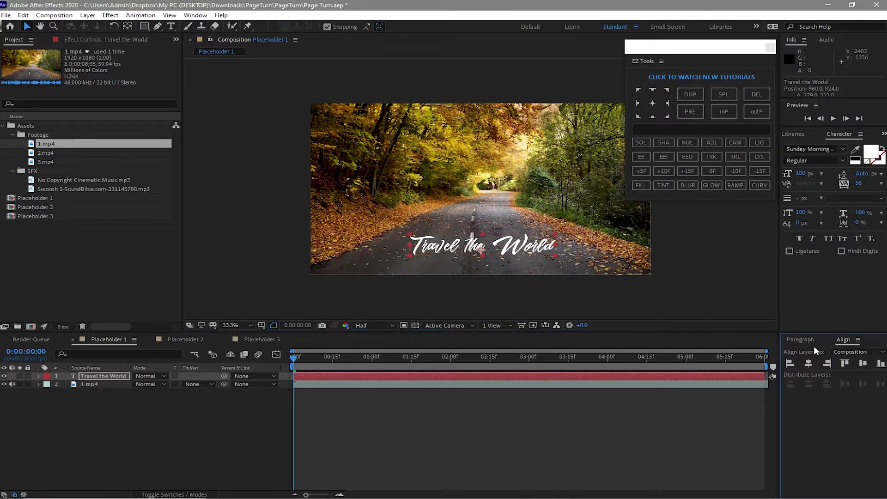
pyautogui.click(808, 364)
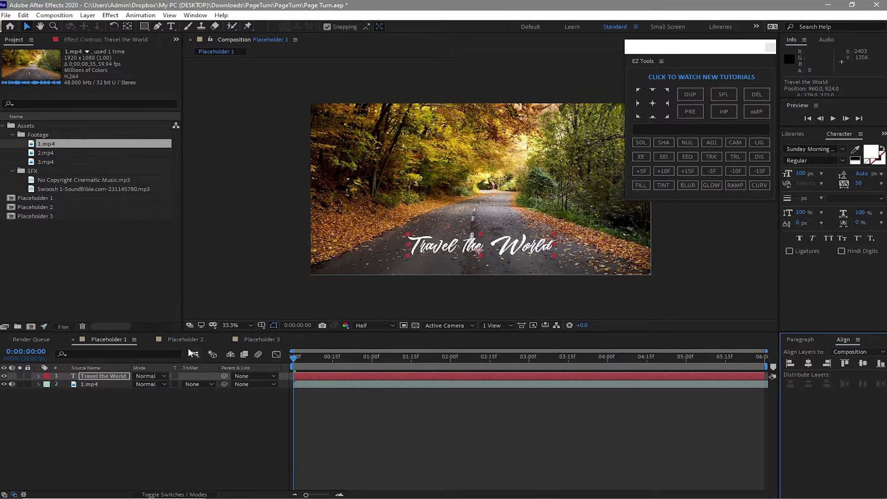
pyautogui.click(170, 338)
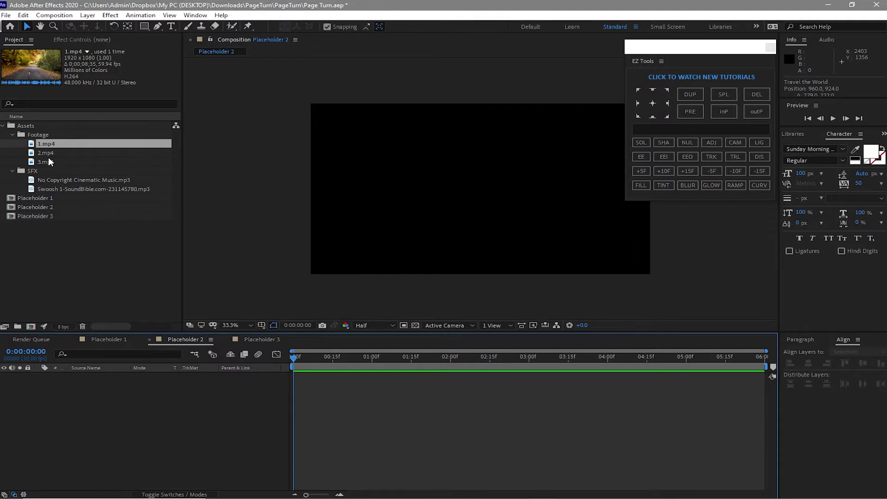
# Add 2.mp4 to Placeholder 2 and type an 'Enjoying my time Walking' caption
pyautogui.moveTo(40, 156); pyautogui.dragTo(129, 452)
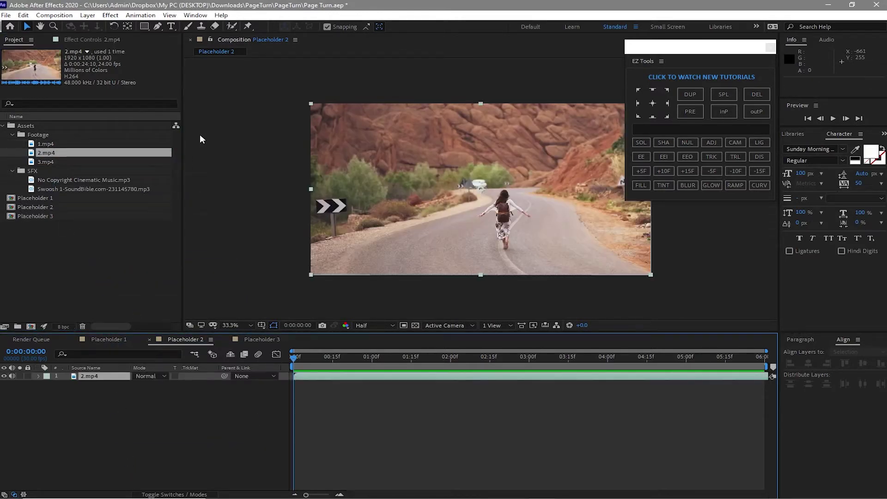
pyautogui.click(171, 27)
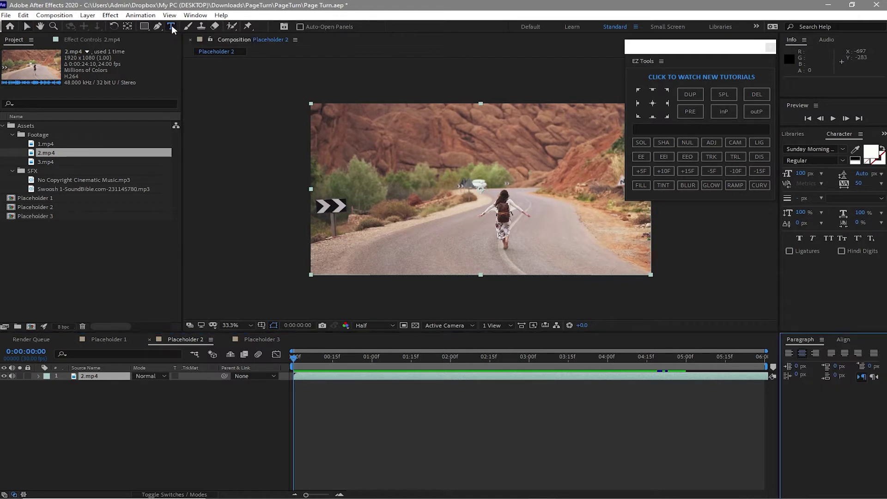
pyautogui.click(524, 224)
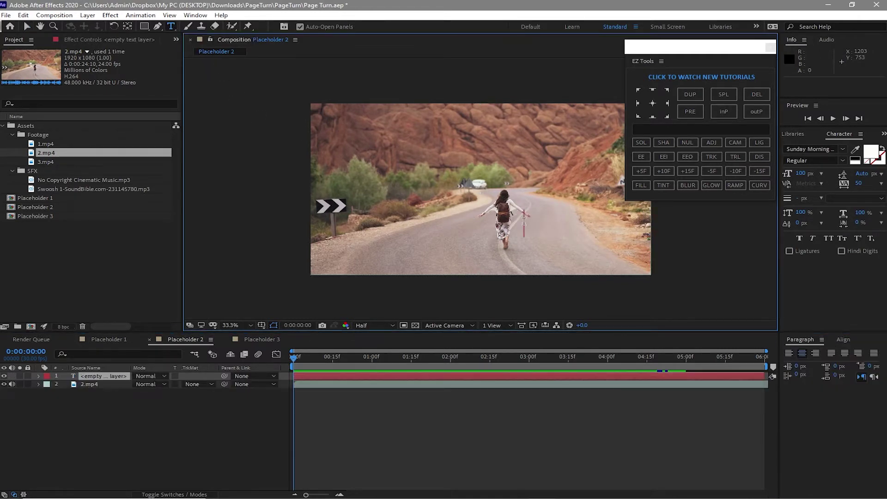
pyautogui.write('E')
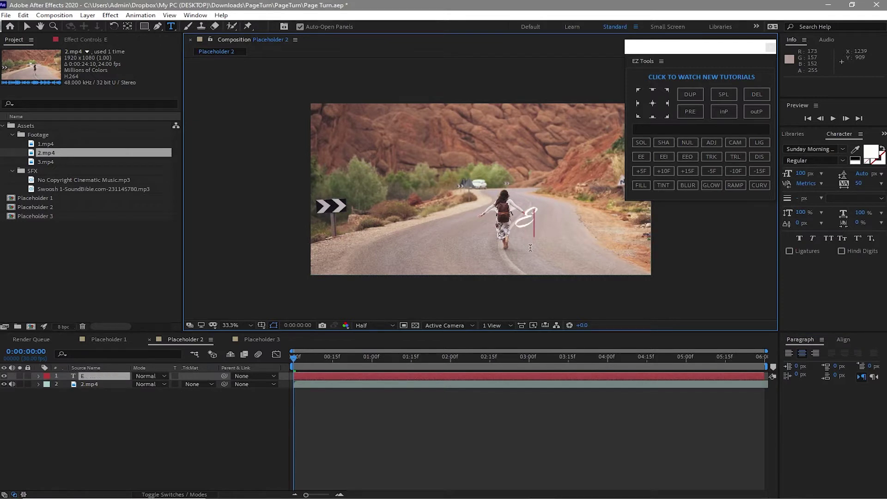
pyautogui.write('njoyi')
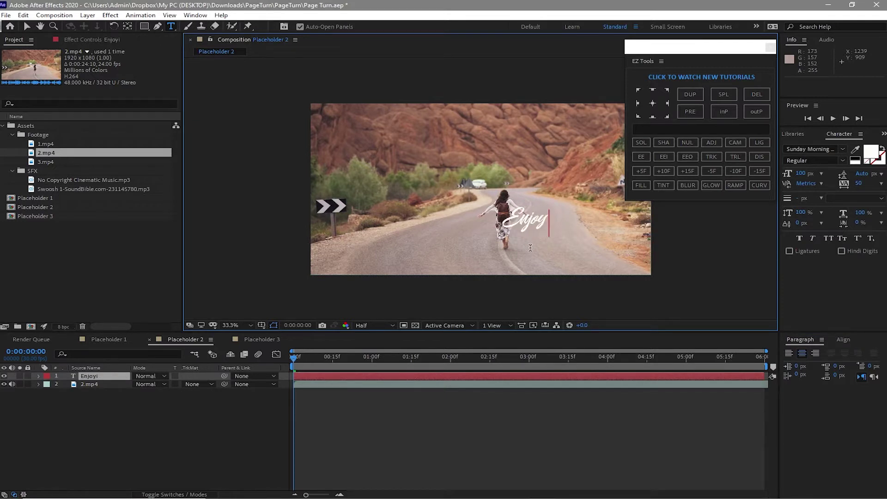
pyautogui.write('ng')
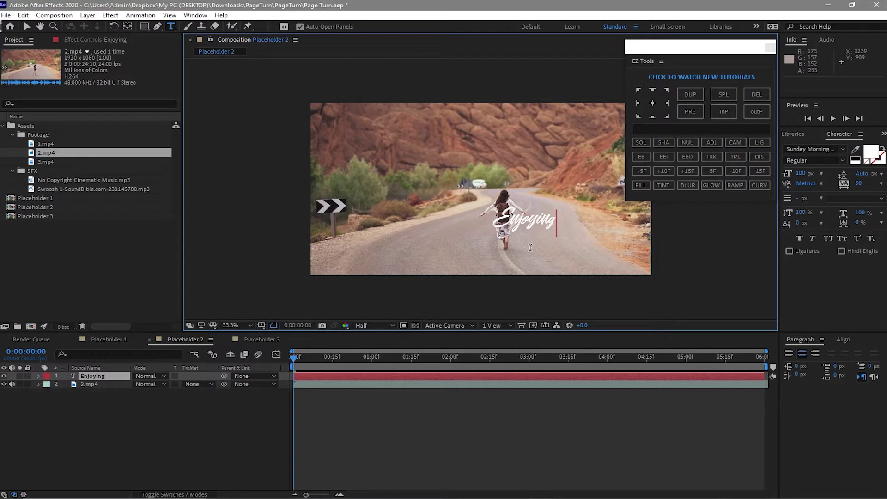
pyautogui.write(' m')
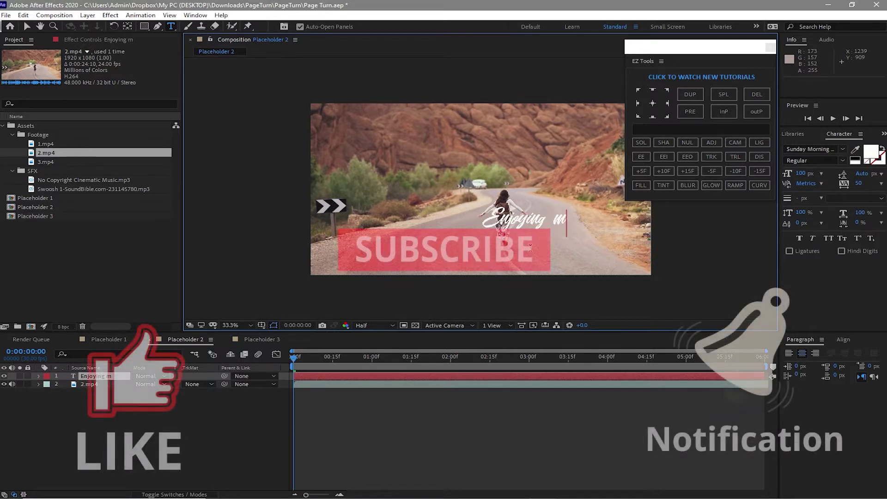
pyautogui.write('y time')
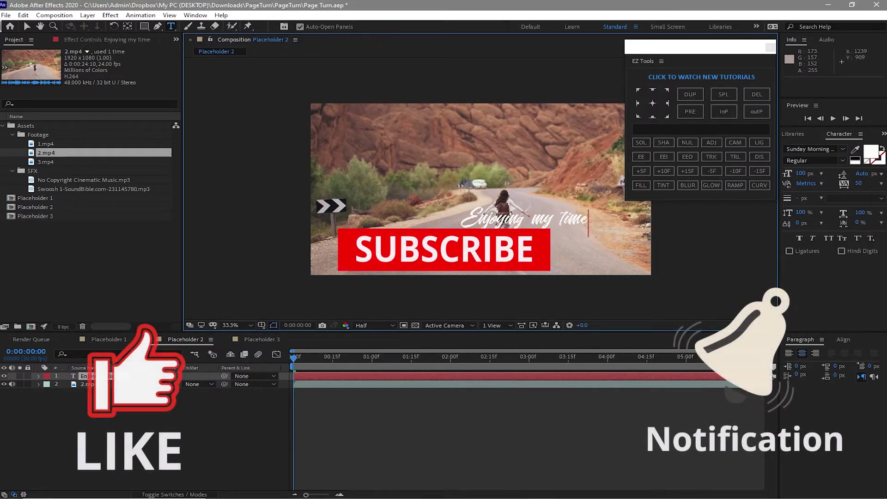
pyautogui.write(' W')
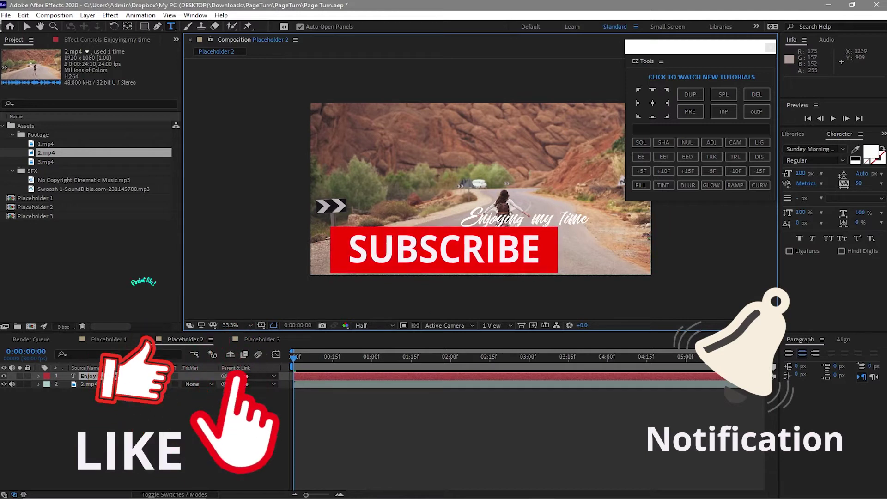
pyautogui.write('alking')
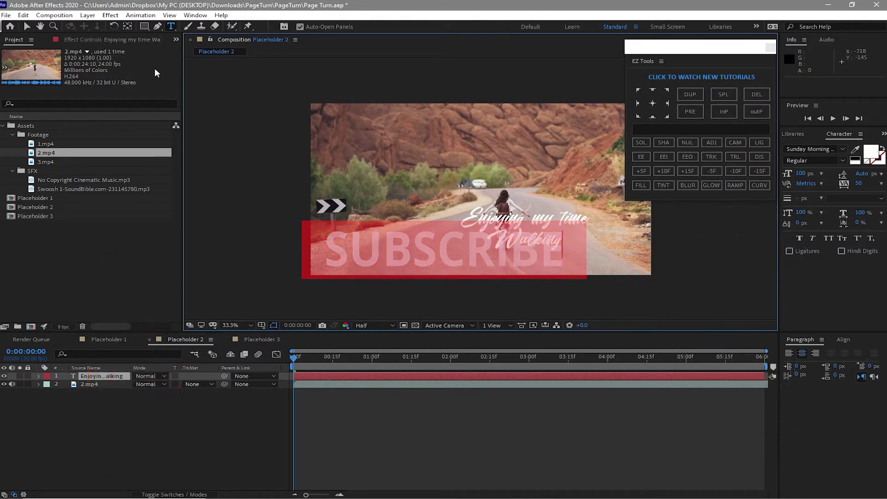
# Move the caption to the lower right of the frame
pyautogui.press('Escape')
pyautogui.press('v')
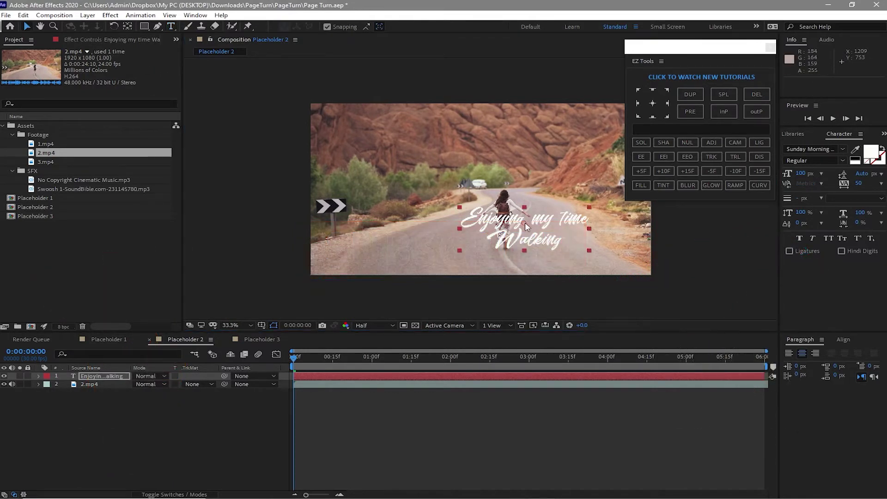
pyautogui.moveTo(525, 222); pyautogui.dragTo(576, 245)
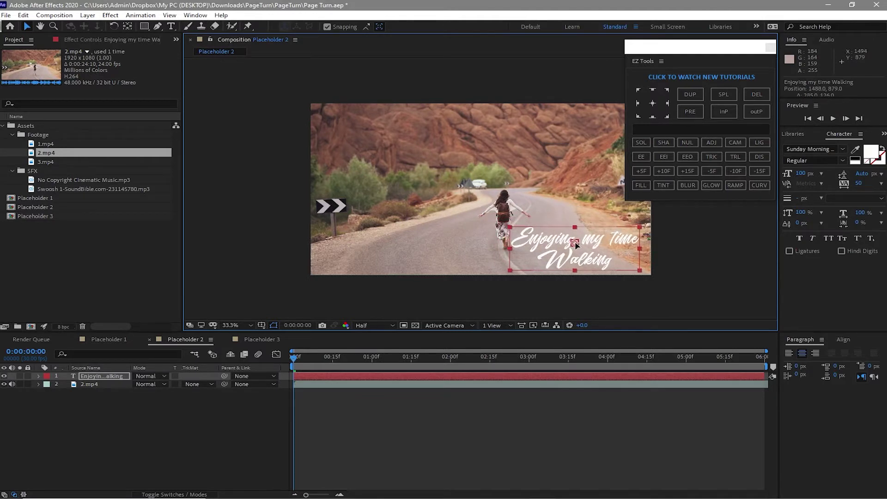
# Place 3.mp4 into the Placeholder 3 composition
pyautogui.click(46, 161)
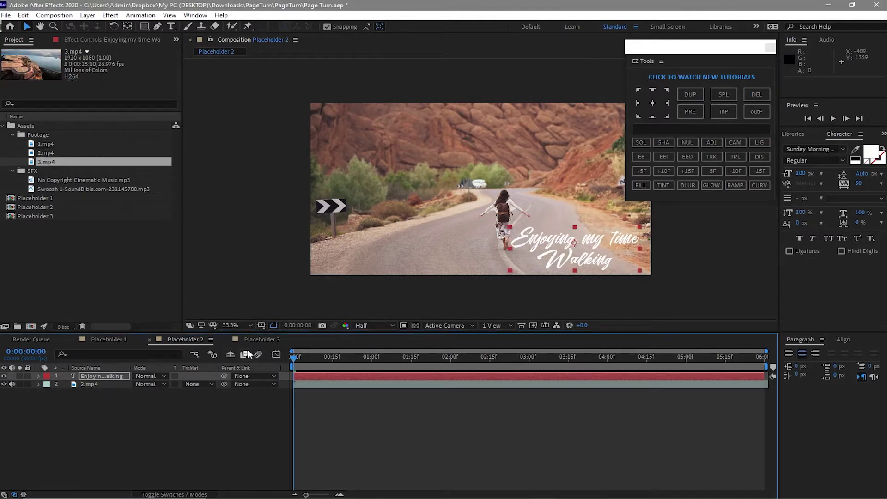
pyautogui.click(255, 340)
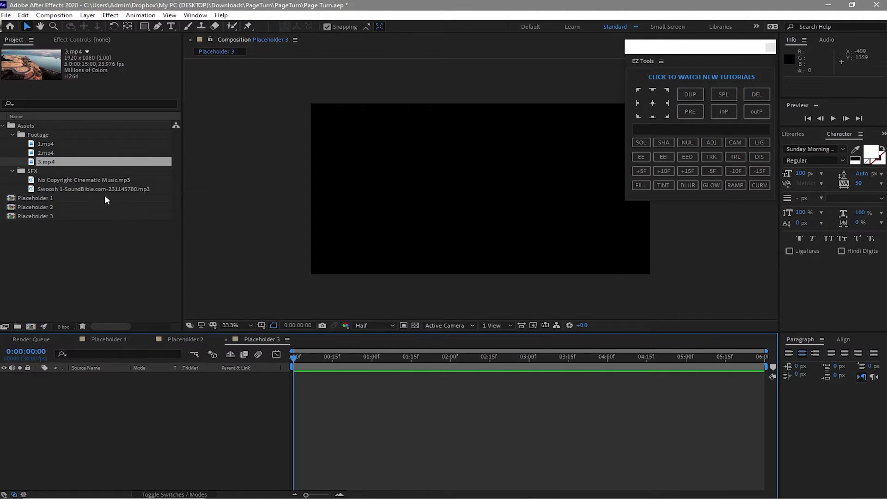
pyautogui.moveTo(75, 160); pyautogui.dragTo(117, 402)
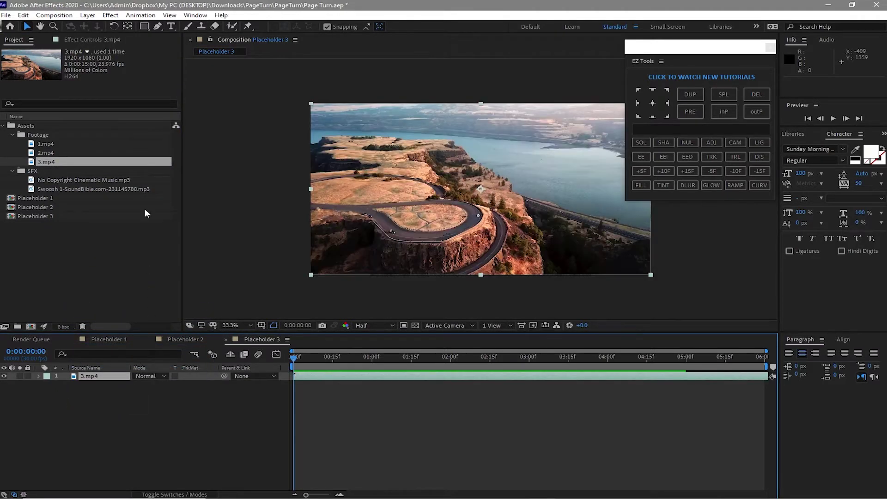
# Type the caption 'Beautiful scenery / from up / Above' on three lines and move it lower right
pyautogui.click(170, 30)
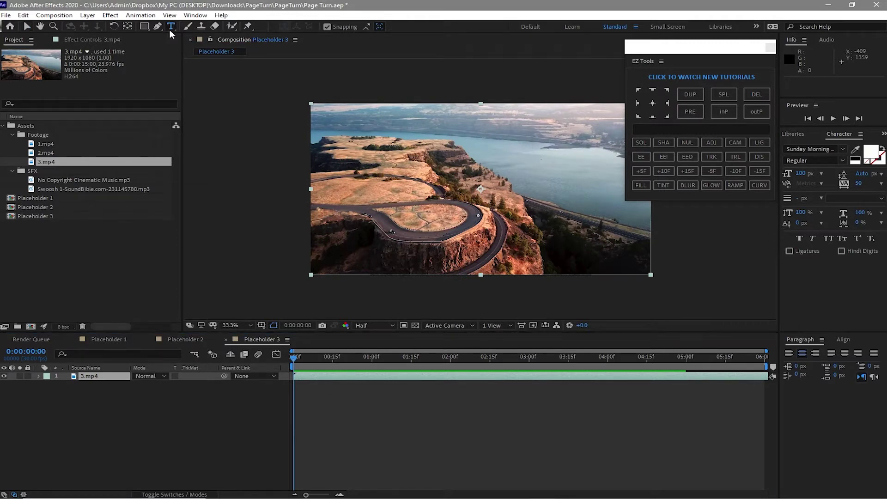
pyautogui.click(539, 215)
pyautogui.write('Beaut')
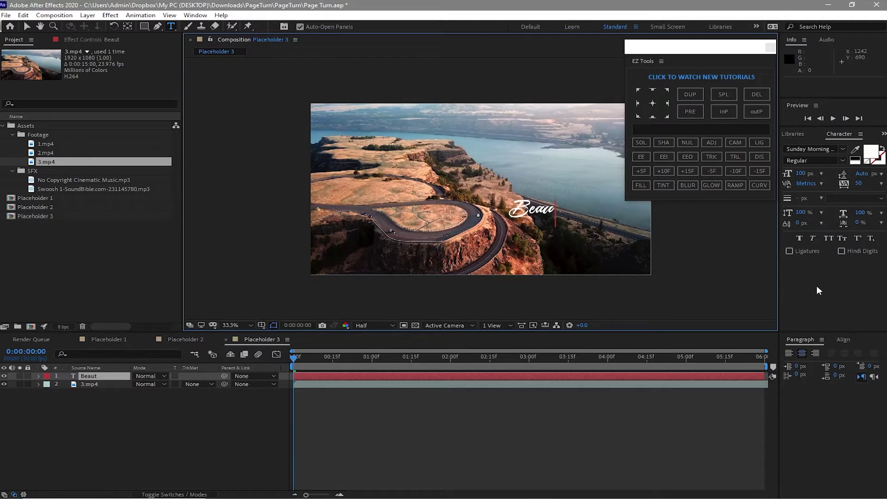
pyautogui.write('if')
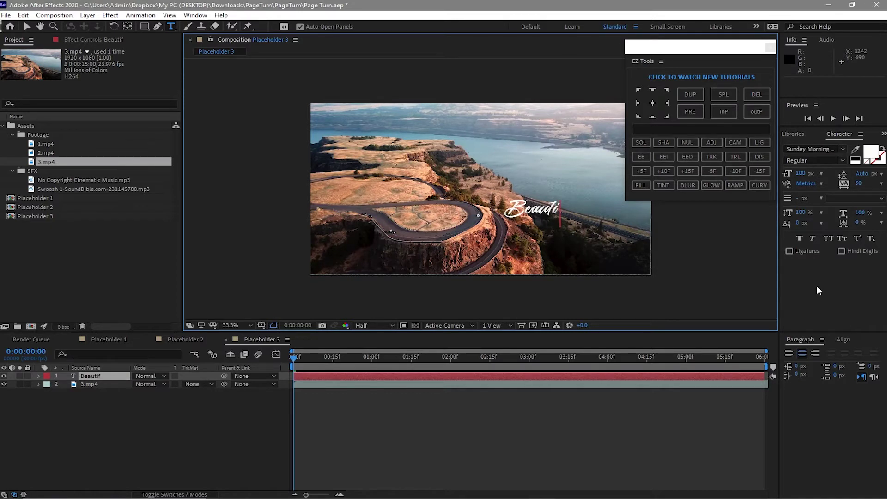
pyautogui.write('ul')
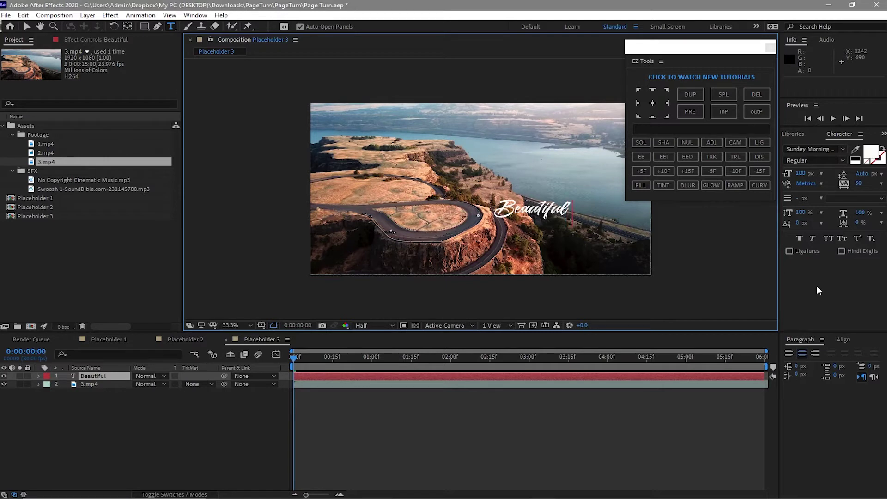
pyautogui.write(' scenery')
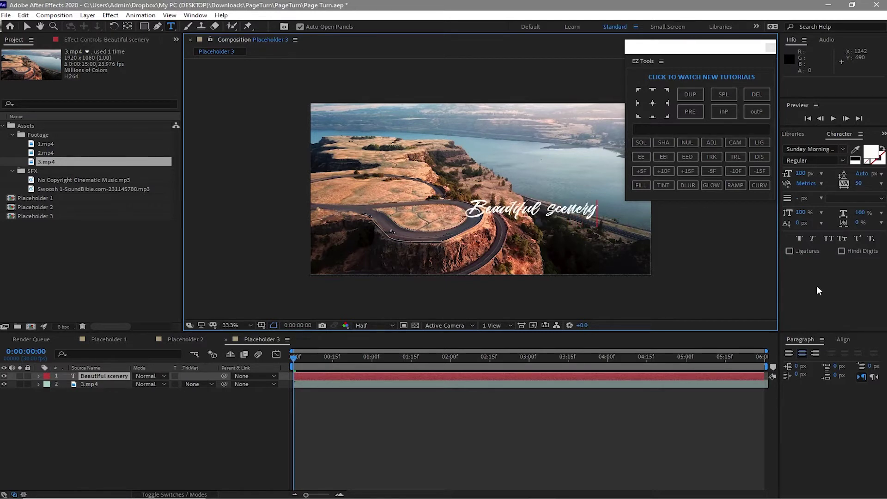
pyautogui.press('Escape')
pyautogui.write('from')
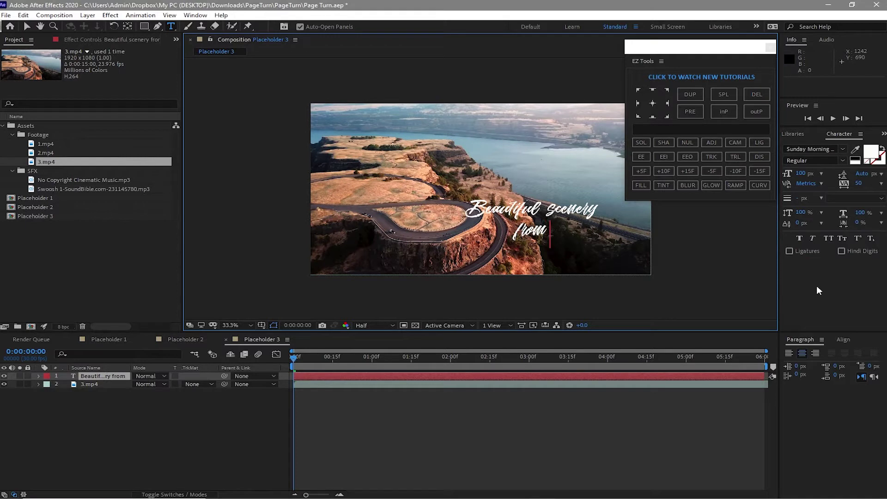
pyautogui.write(' up')
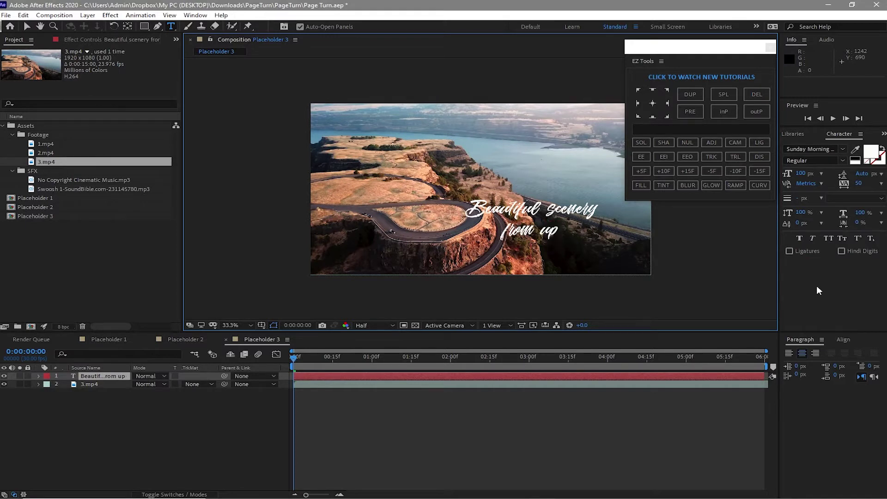
pyautogui.press('Return')
pyautogui.write('Above')
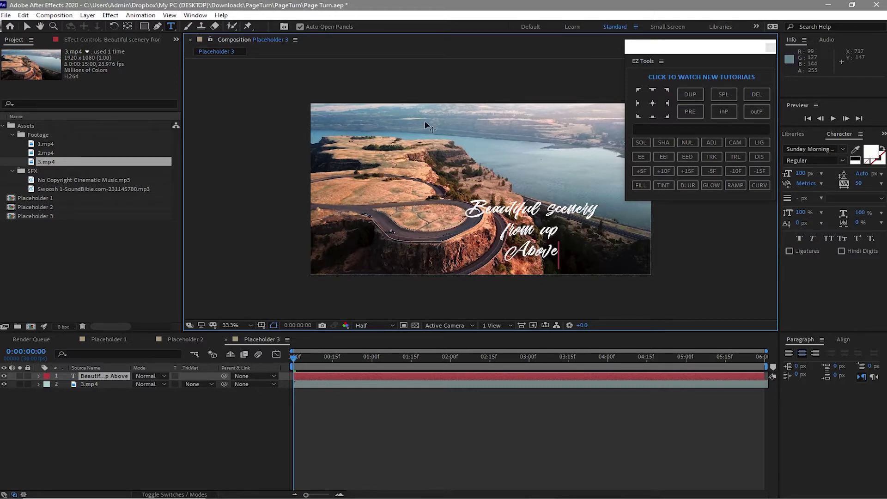
pyautogui.click(26, 25)
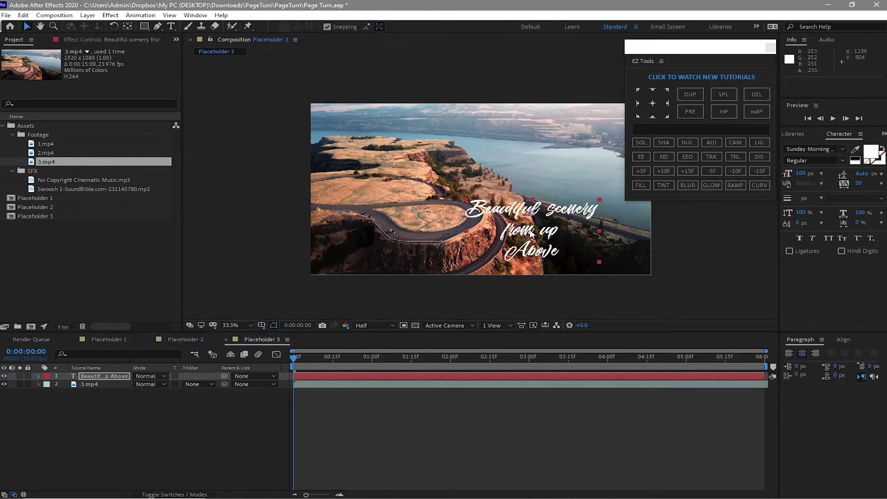
pyautogui.moveTo(528, 213); pyautogui.dragTo(580, 222)
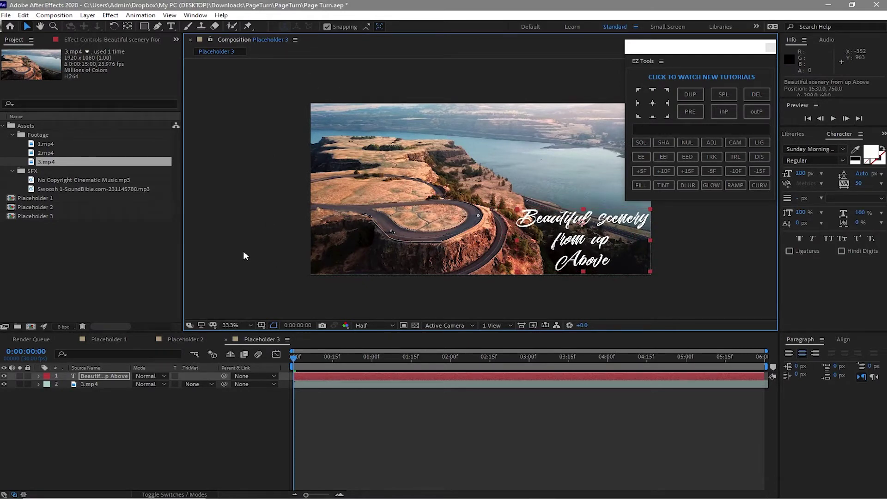
# Create an empty 1920×1080, 30 fps, 6-second composition named 'Media 1'
pyautogui.click(61, 14)
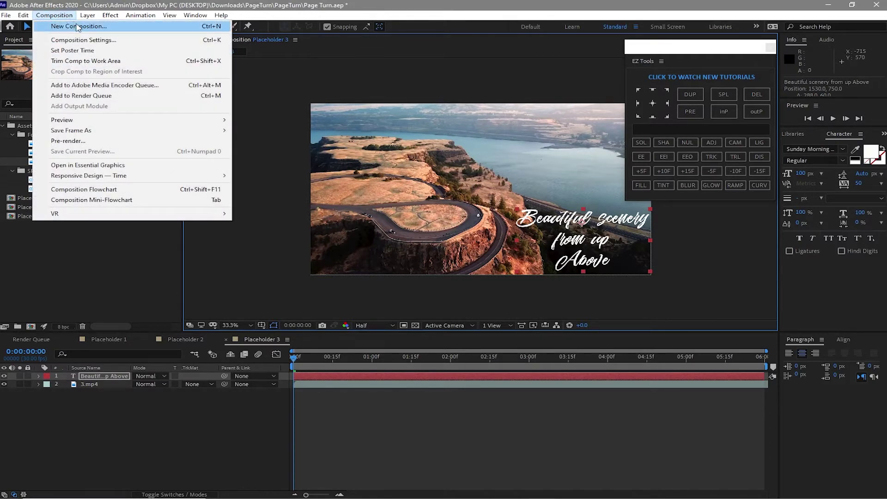
pyautogui.click(81, 26)
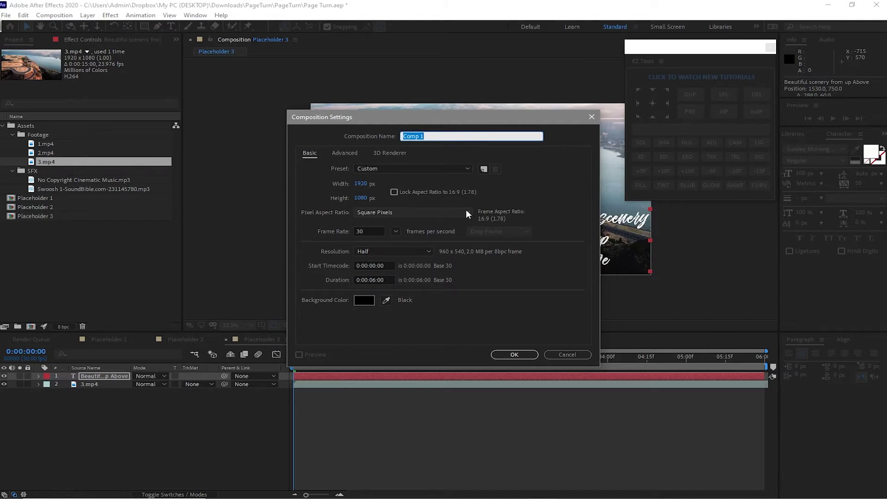
pyautogui.write('Med')
pyautogui.write('a')
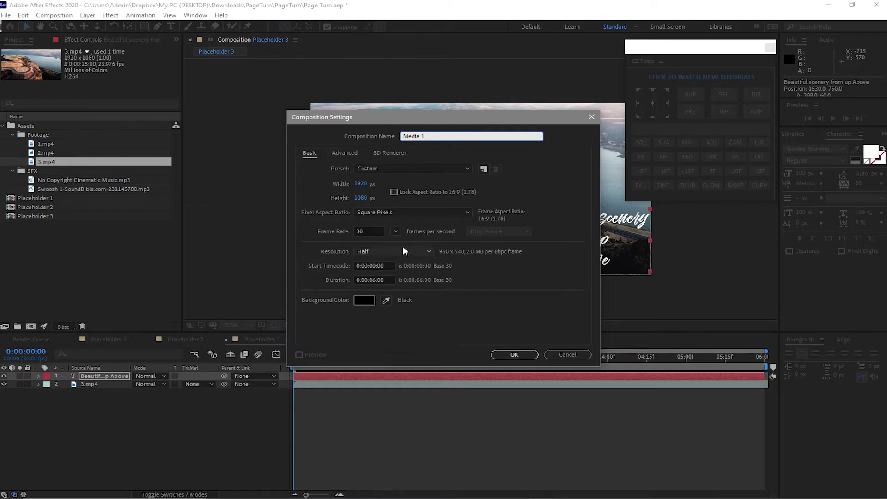
pyautogui.click(504, 355)
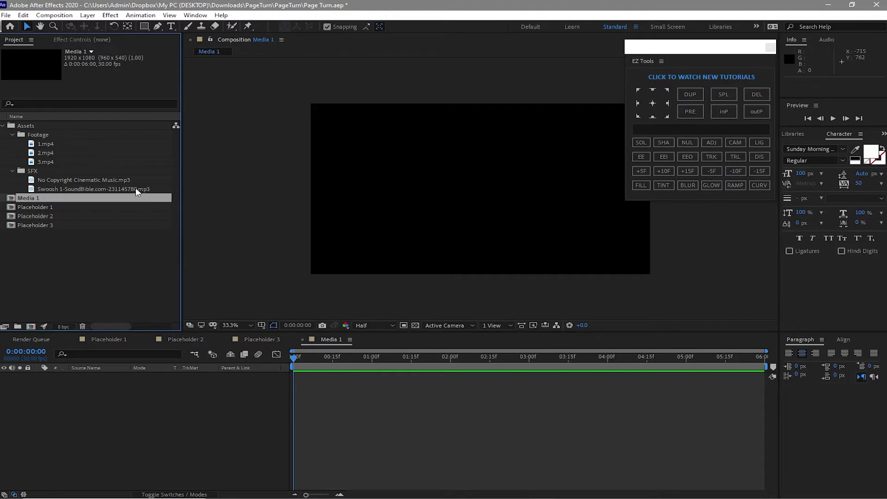
# Duplicate Media 1 into Media 2 and Media 3 and open both
pyautogui.hotkey('ctrl', 'd')
pyautogui.hotkey('ctrl', 'd')
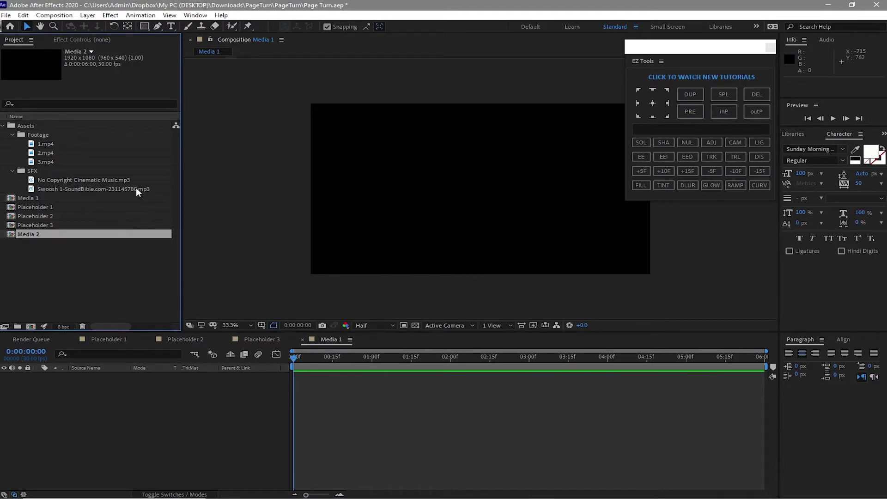
pyautogui.click(152, 314)
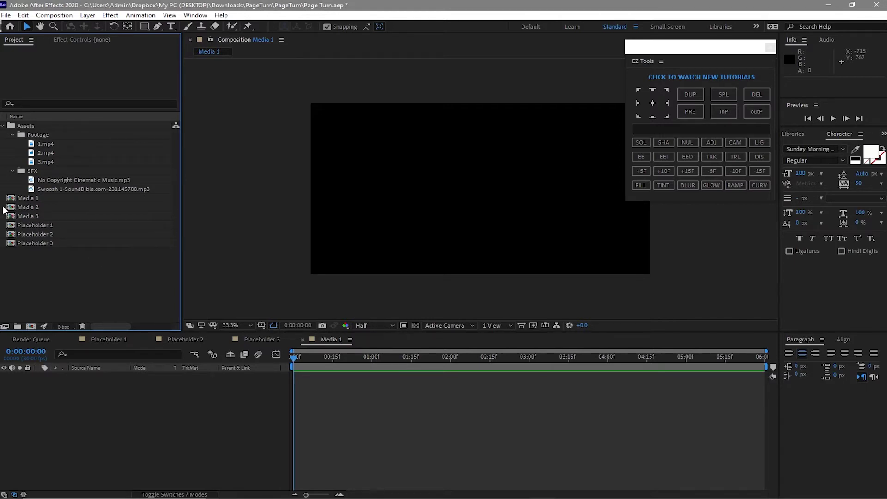
pyautogui.moveTo(4, 210); pyautogui.dragTo(6, 215)
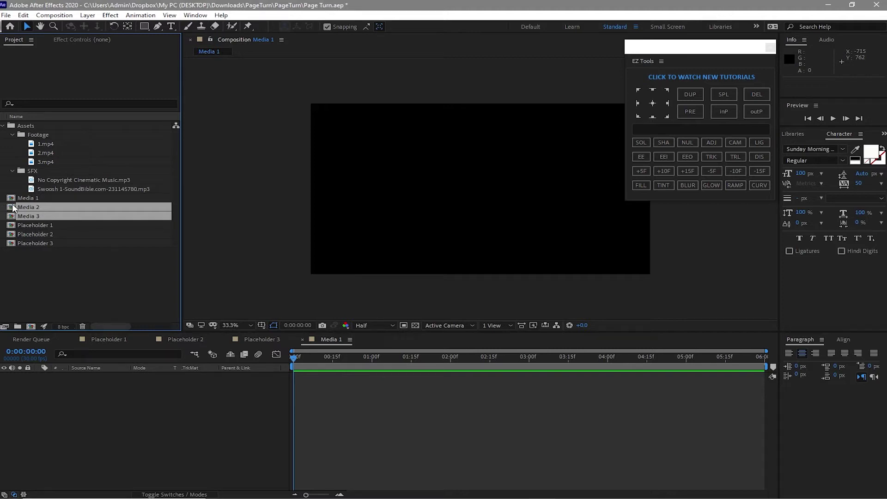
pyautogui.doubleClick(13, 208)
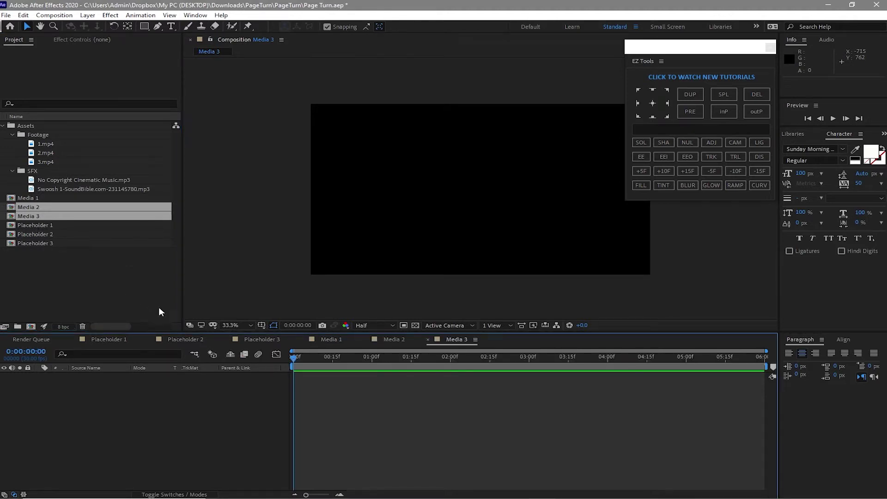
# Switch to Media 1 and close the Placeholder 3, 2 and 1 timelines
pyautogui.click(329, 341)
pyautogui.click(225, 339)
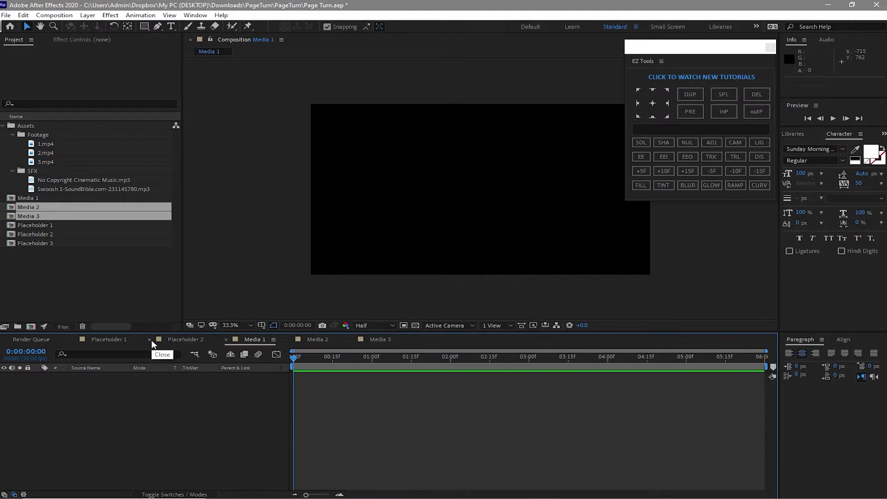
pyautogui.click(150, 339)
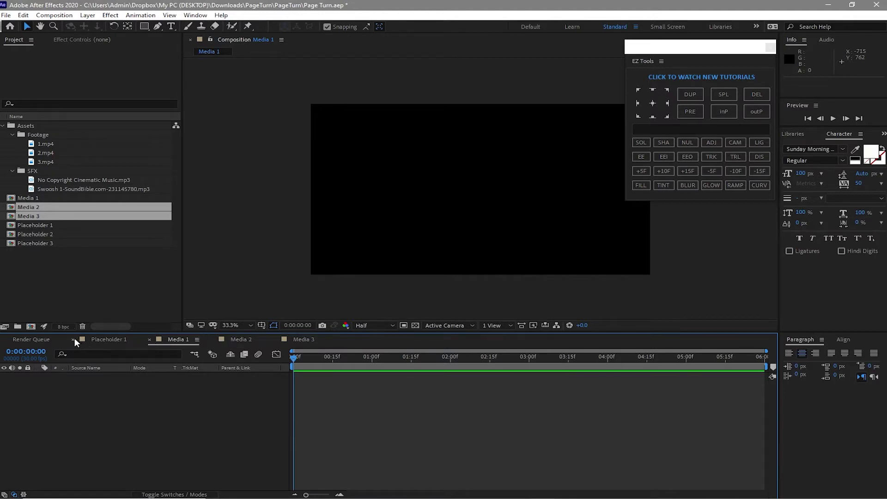
pyautogui.click(74, 339)
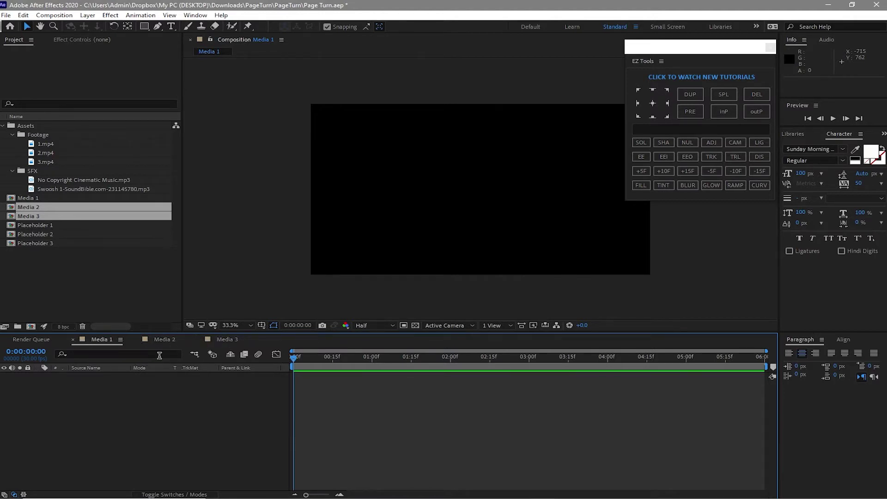
# Add Placeholder 1 as a layer in Media 1 and apply CC Page Turn to it
pyautogui.click(69, 225)
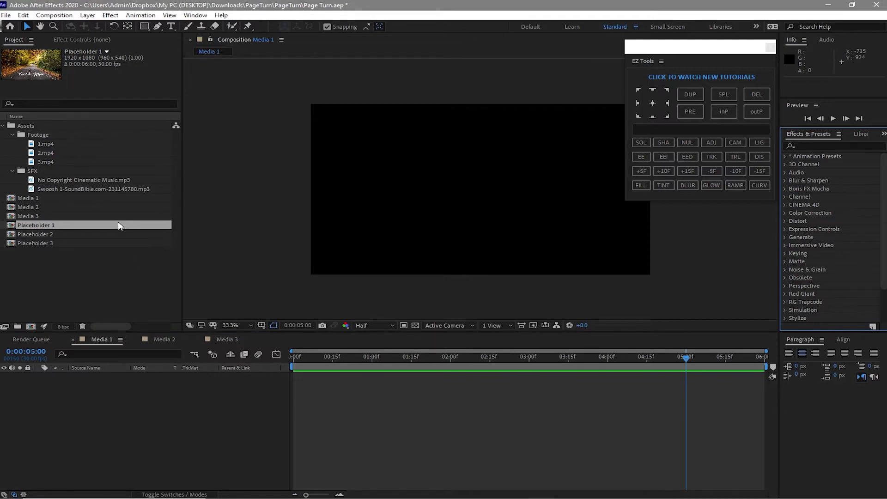
pyautogui.moveTo(118, 222); pyautogui.dragTo(123, 425)
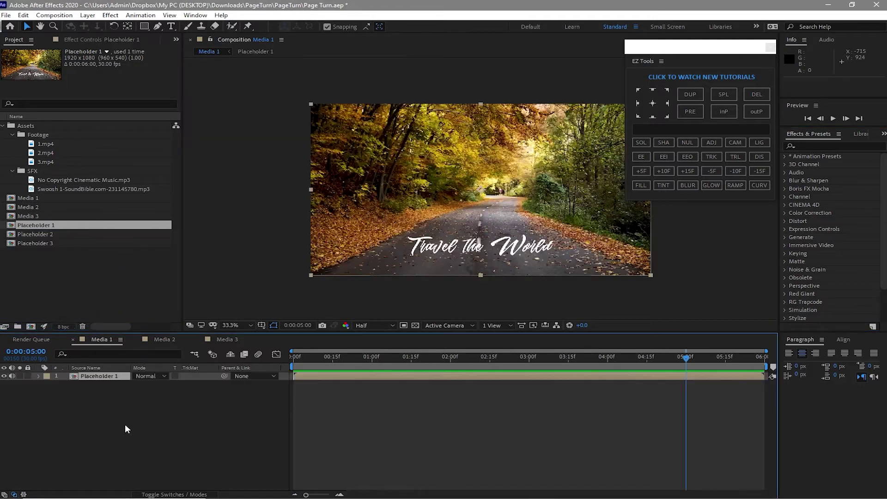
pyautogui.click(818, 146)
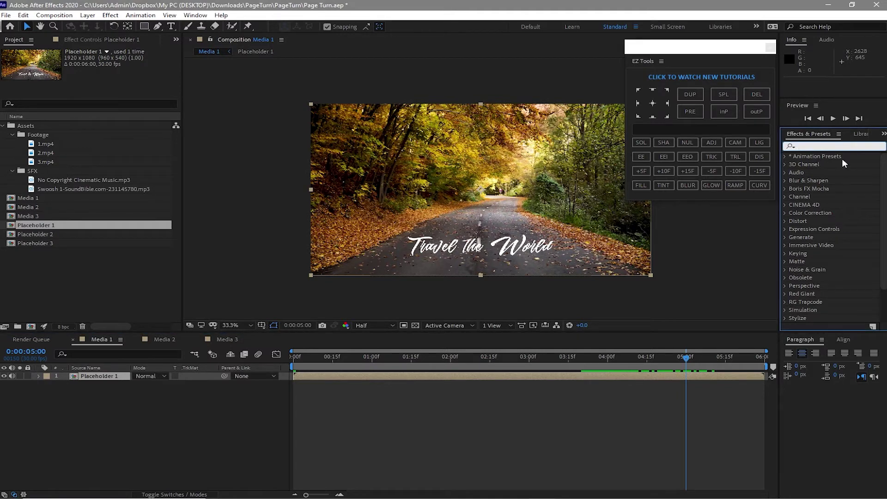
pyautogui.write('cc')
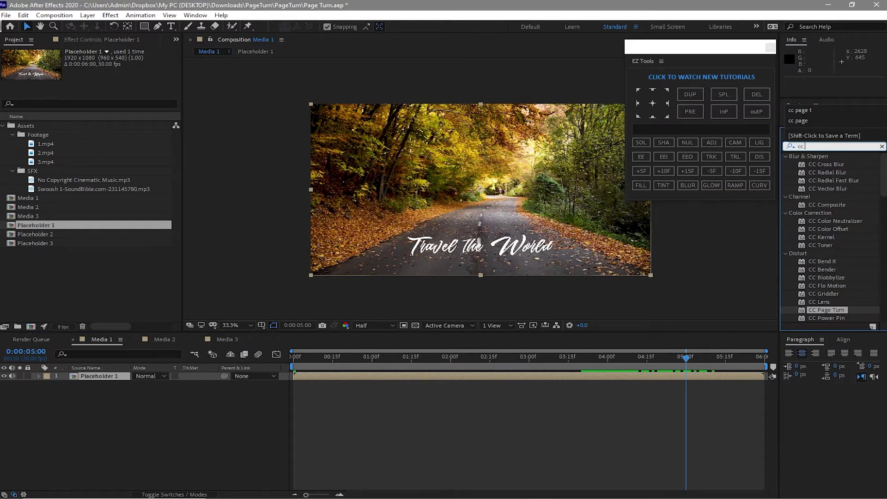
pyautogui.write(' pa')
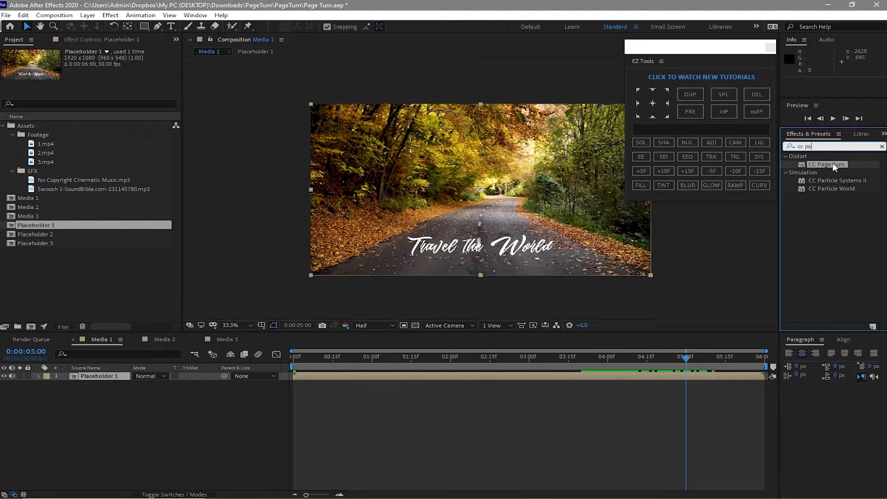
pyautogui.moveTo(832, 162); pyautogui.dragTo(571, 378)
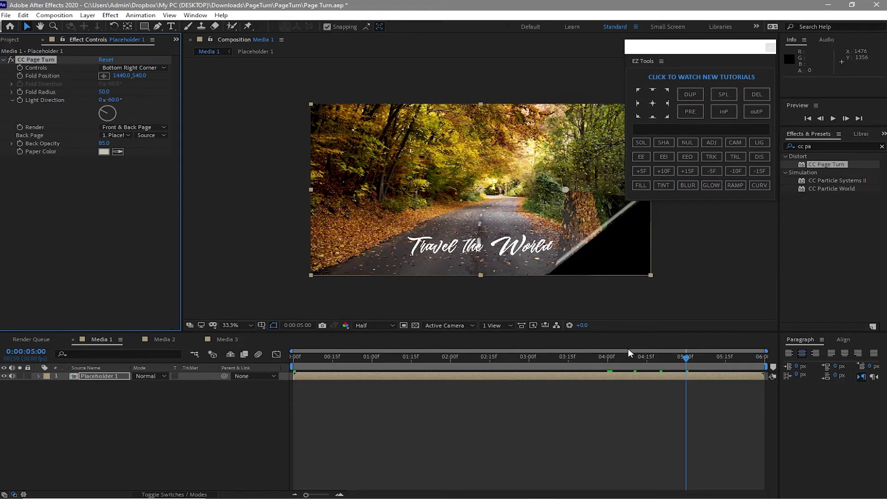
# At 4:00, set CC Page Turn to Classic UI, Fold Radius 300, Light Direction 100, Back Page None, Back Opacity 100
pyautogui.moveTo(690, 360); pyautogui.dragTo(609, 359)
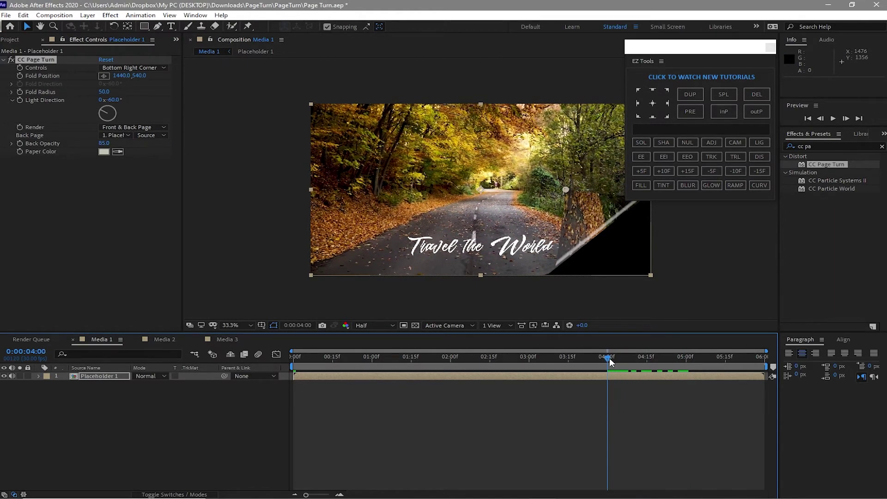
pyautogui.click(134, 68)
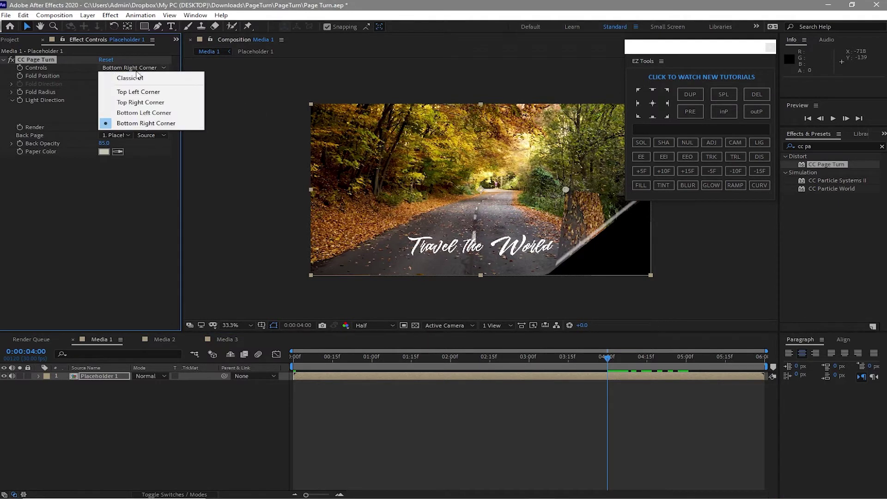
pyautogui.click(137, 77)
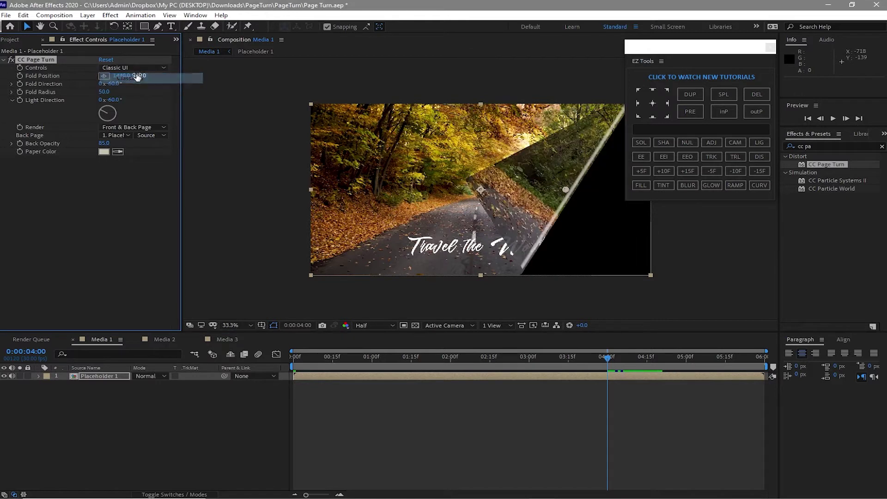
pyautogui.click(102, 92)
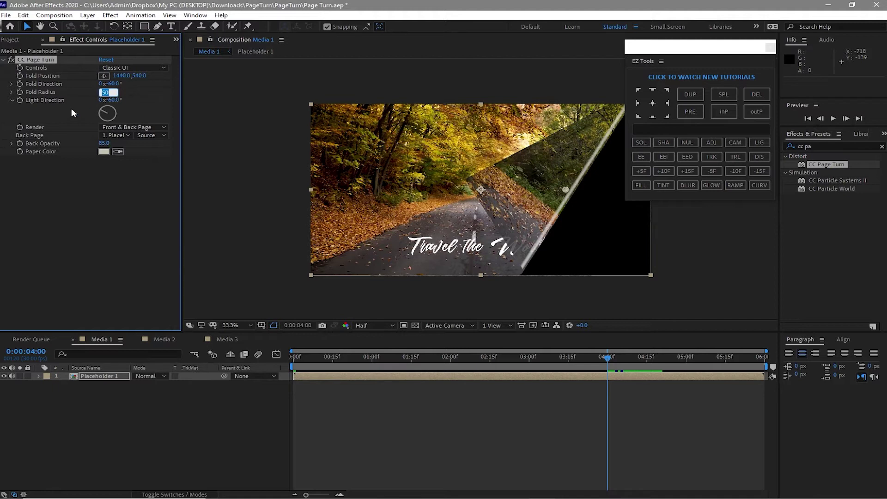
pyautogui.write('300')
pyautogui.click(113, 100)
pyautogui.write('100')
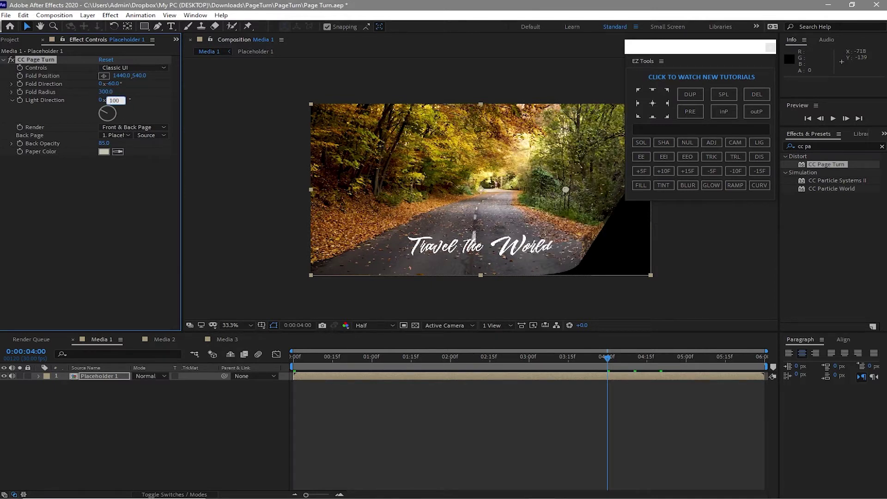
pyautogui.click(120, 135)
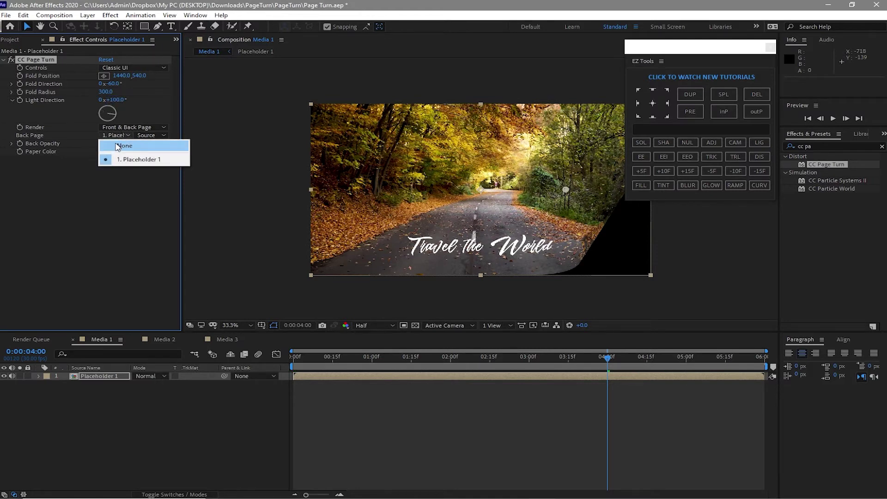
pyautogui.click(116, 147)
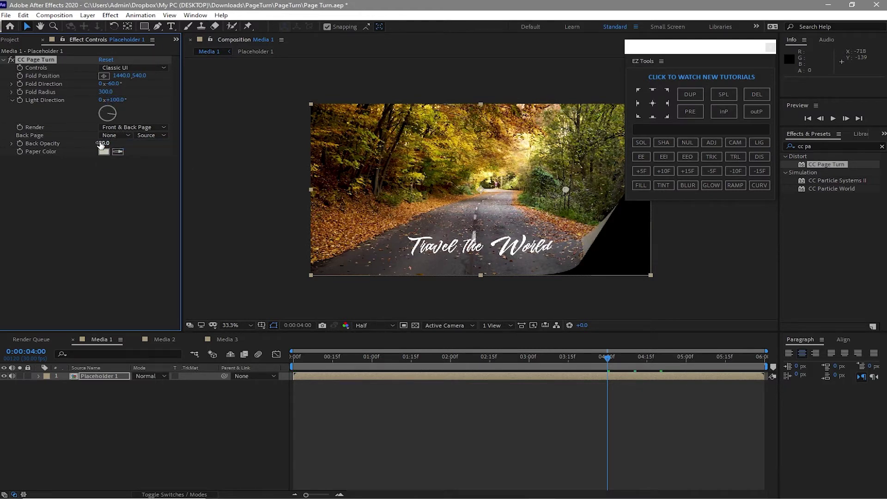
pyautogui.moveTo(101, 147); pyautogui.dragTo(173, 157)
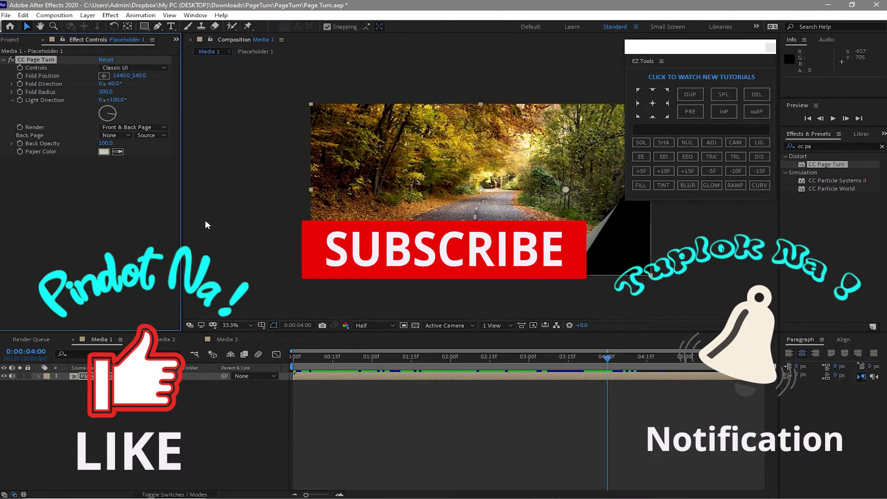
# Keyframe Fold Position from the bottom-right corner at 4:10 to the far left at 5:00
pyautogui.click(664, 171)
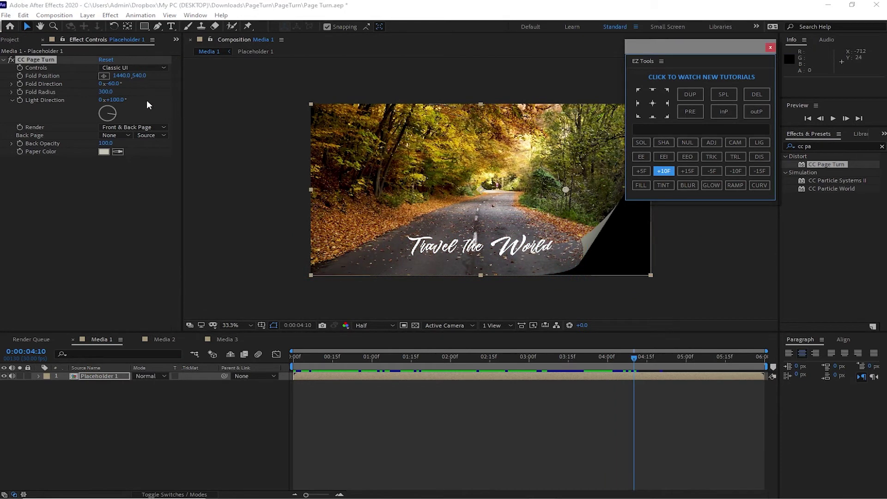
pyautogui.click(20, 76)
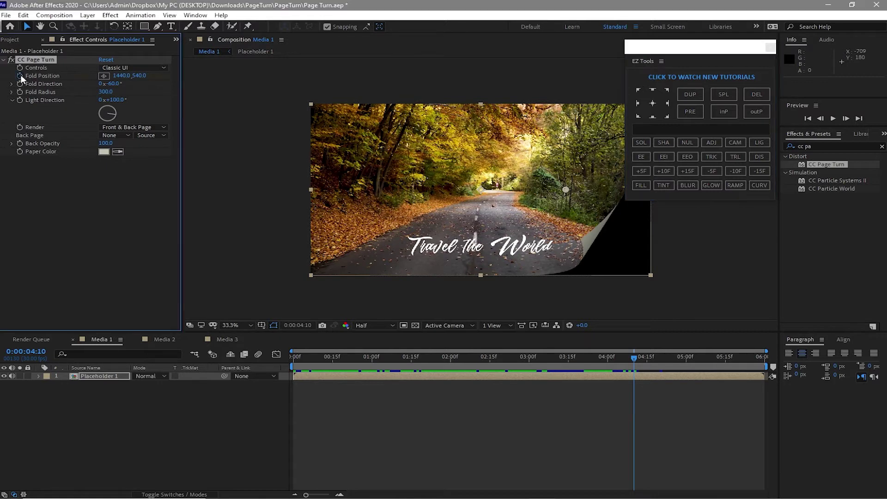
pyautogui.click(104, 79)
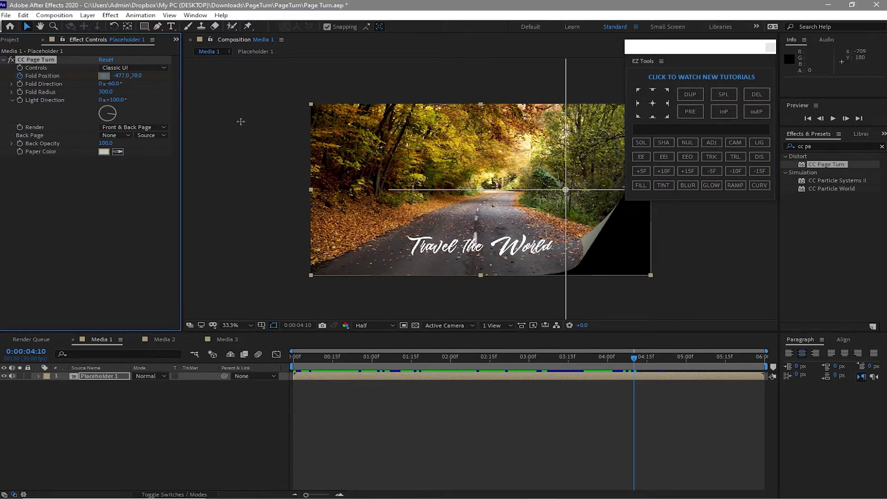
pyautogui.click(660, 282)
pyautogui.click(664, 172)
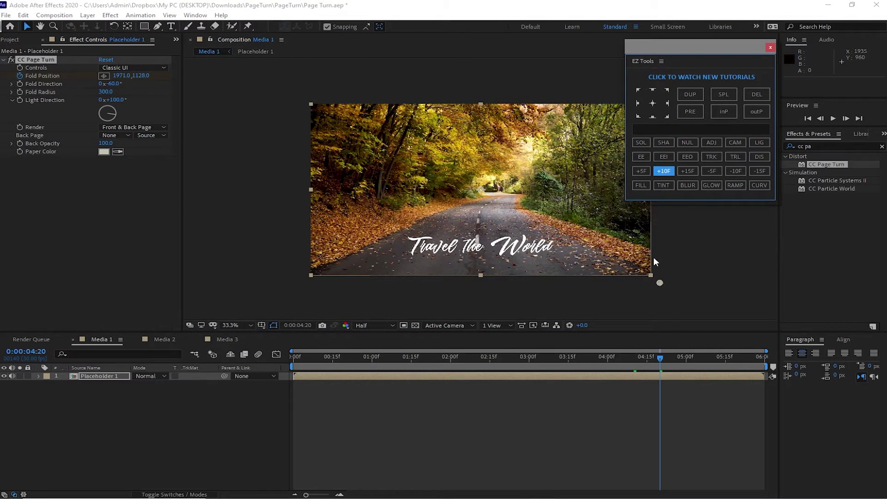
pyautogui.moveTo(659, 283); pyautogui.dragTo(384, 303)
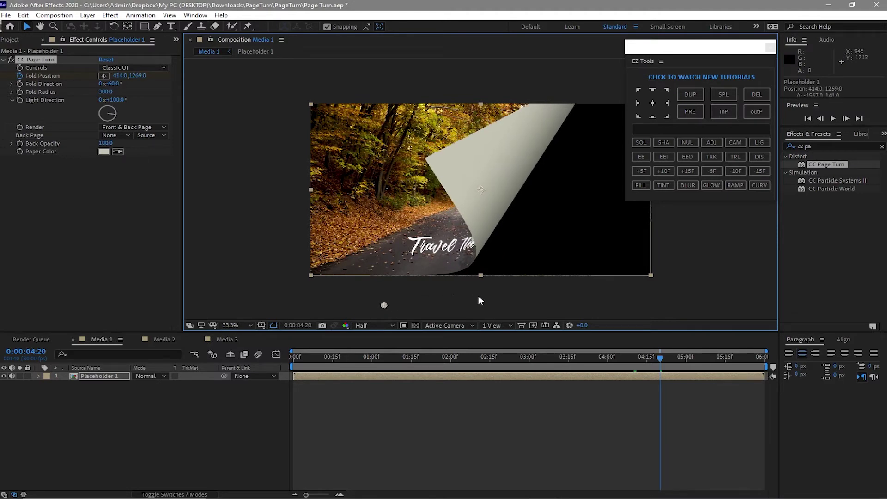
pyautogui.click(663, 172)
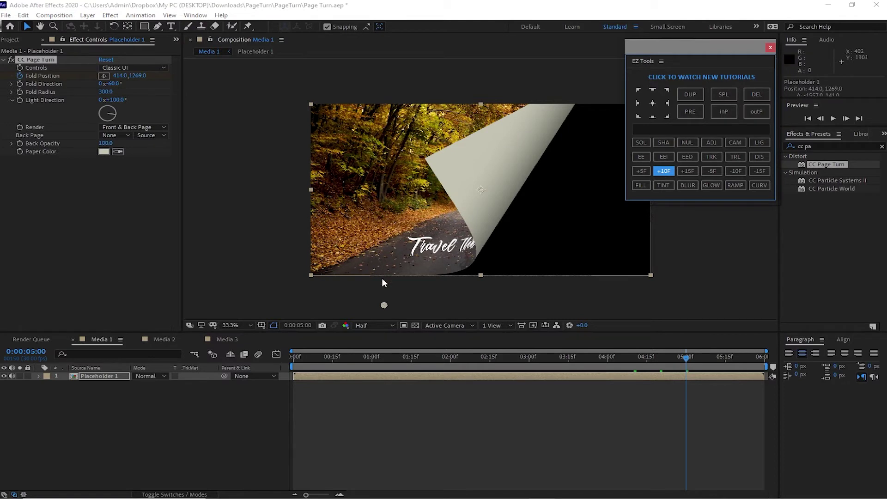
pyautogui.moveTo(384, 302); pyautogui.dragTo(126, 296)
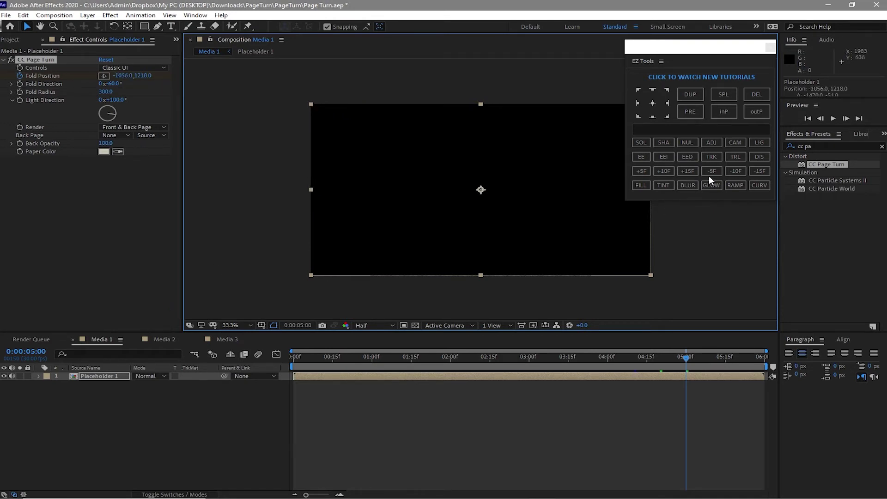
# Keyframe Fold Direction at 4:20 and set it to -90° at 5 seconds
pyautogui.click(727, 172)
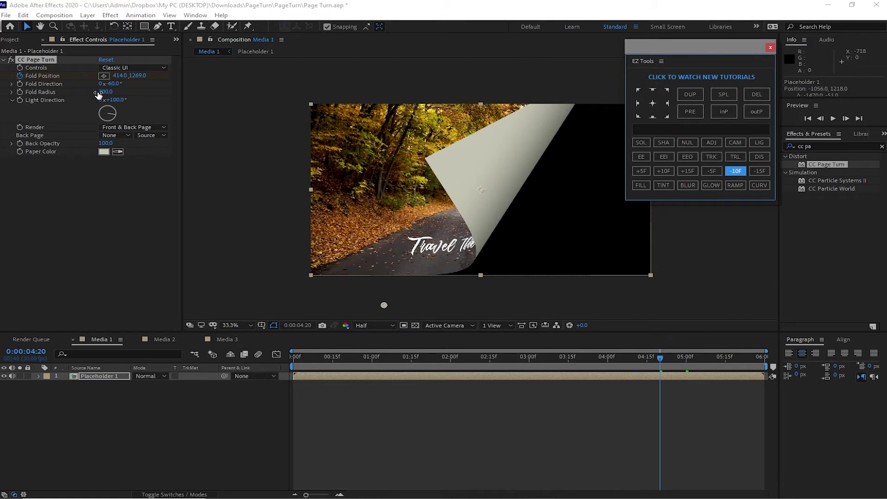
pyautogui.click(22, 83)
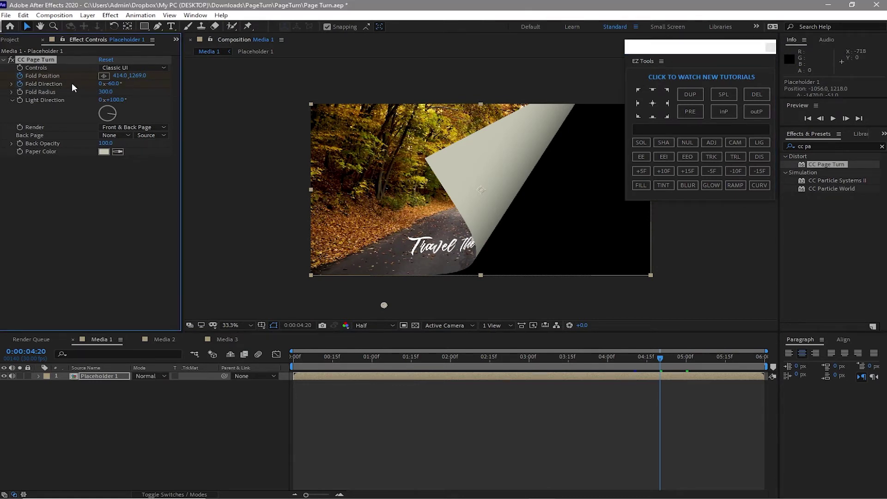
pyautogui.click(663, 170)
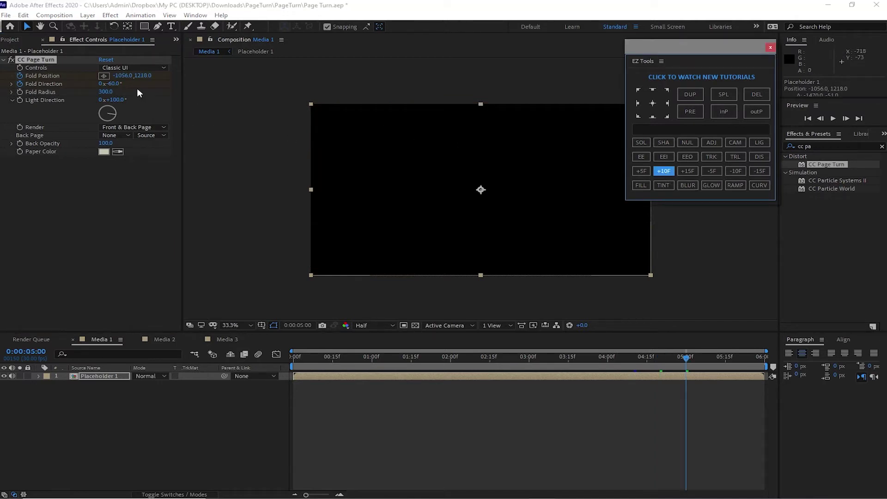
pyautogui.click(114, 84)
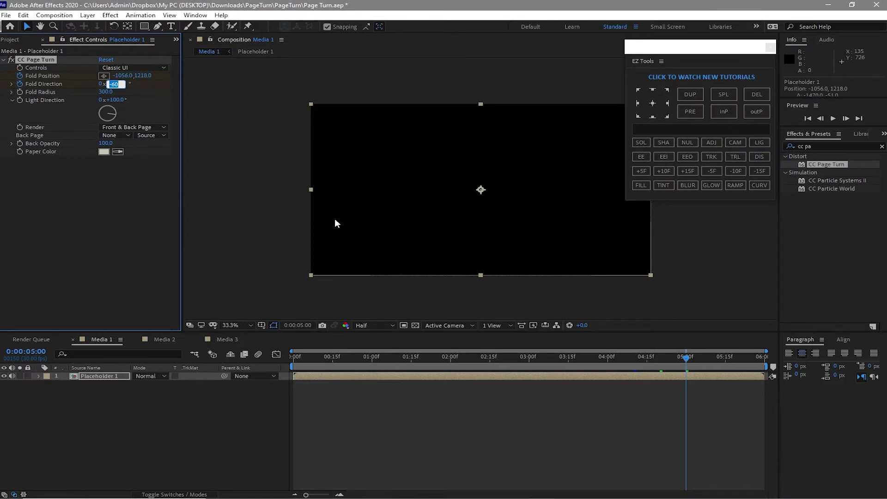
pyautogui.write('-90')
pyautogui.click(276, 238)
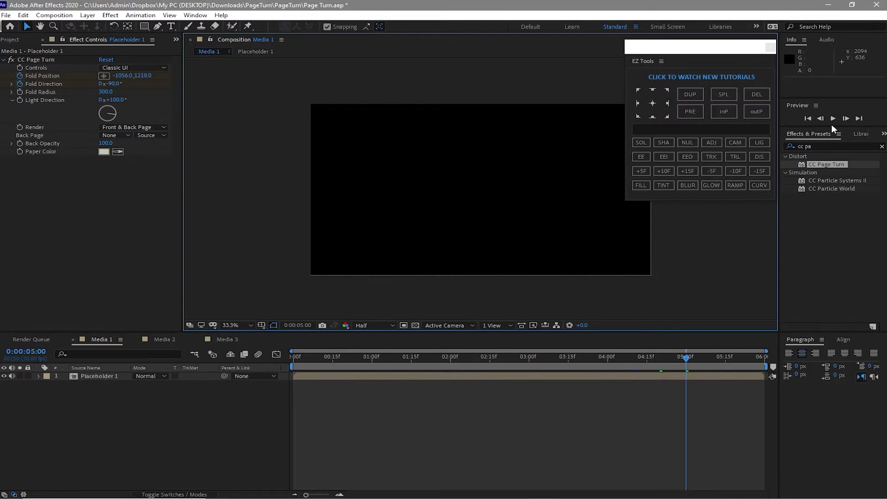
# Preview the Media 1 page turn, return near the start, and switch to the empty Media 2 comp
pyautogui.click(831, 121)
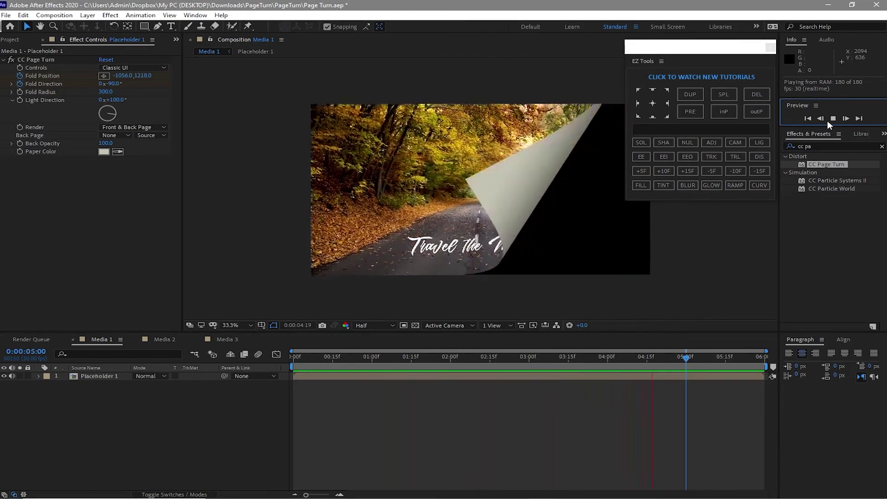
pyautogui.click(330, 357)
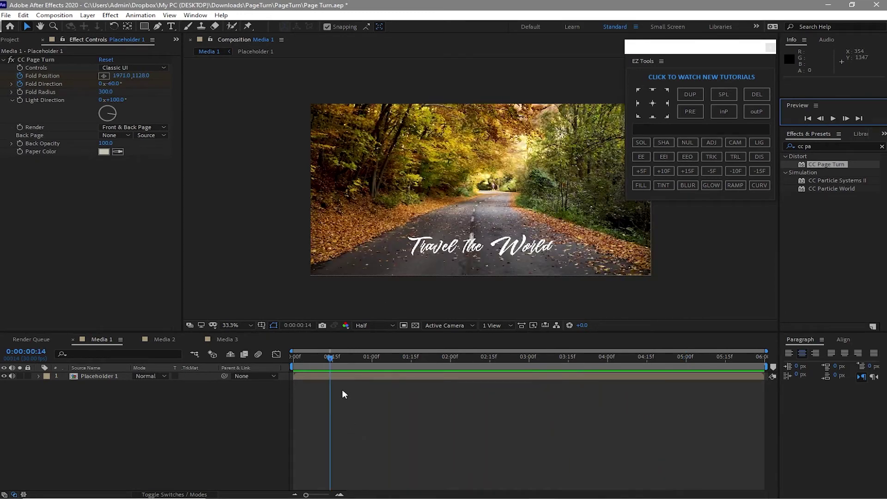
pyautogui.moveTo(330, 357); pyautogui.dragTo(300, 353)
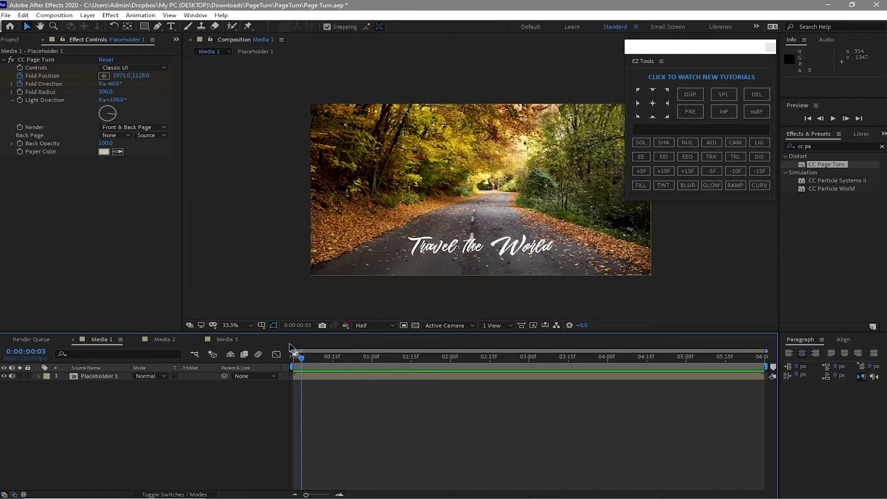
pyautogui.click(165, 339)
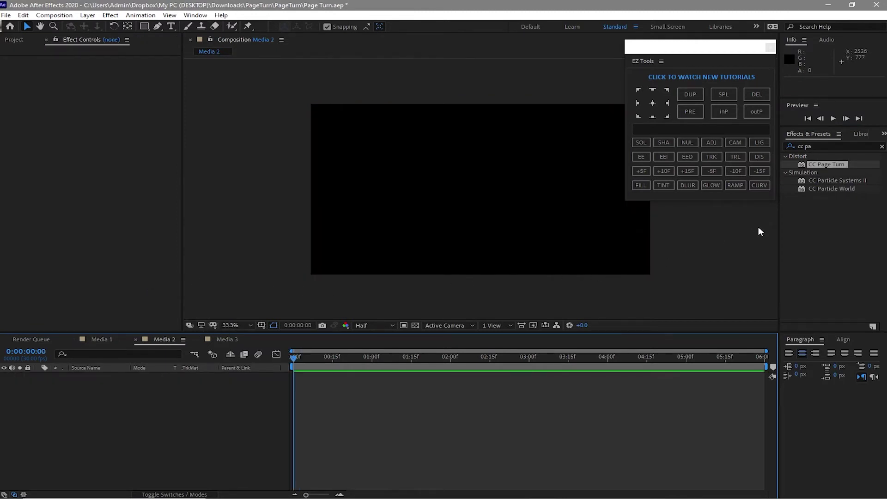
# Add Placeholder 2 to Media 2 and apply CC Page Turn using Classic UI controls
pyautogui.click(18, 43)
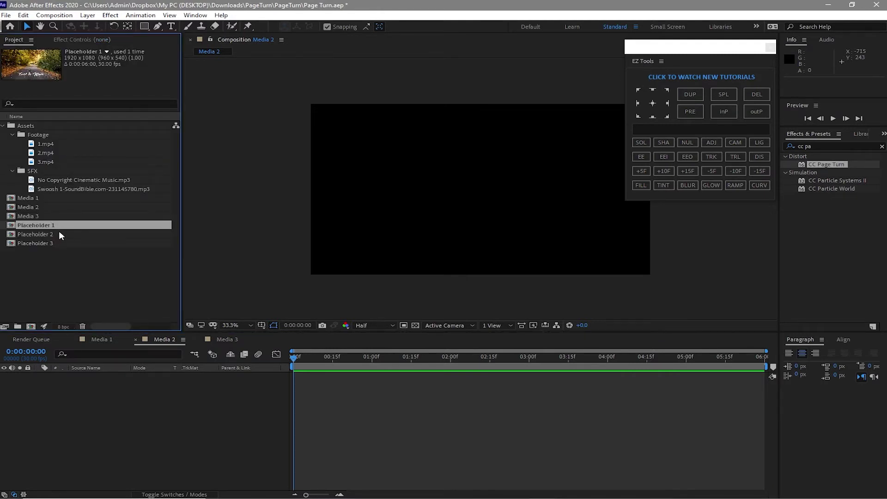
pyautogui.moveTo(61, 233); pyautogui.dragTo(115, 378)
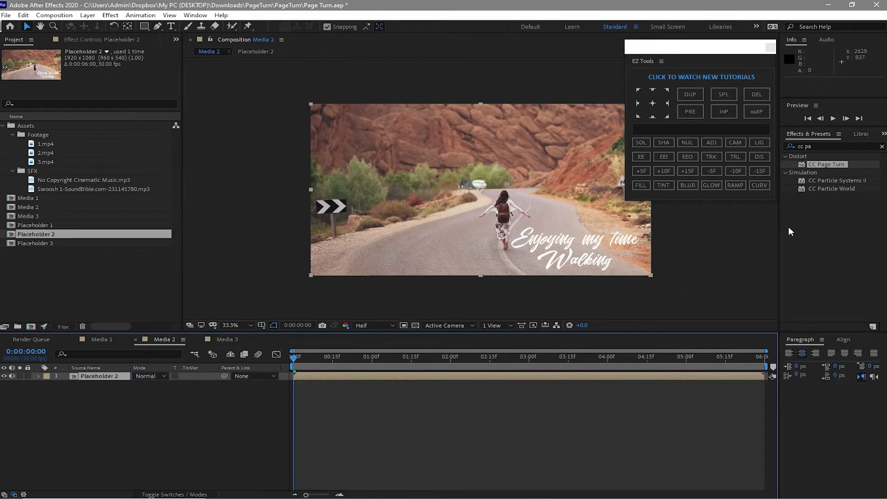
pyautogui.moveTo(830, 162); pyautogui.dragTo(579, 373)
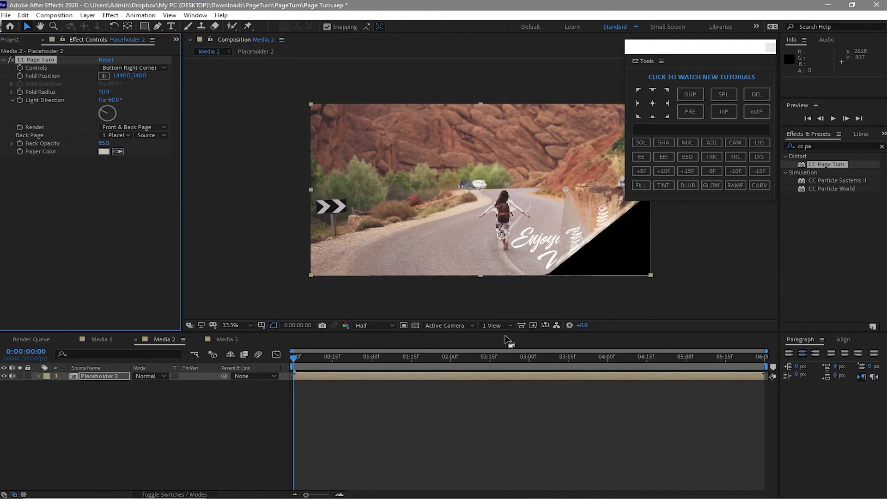
pyautogui.click(124, 67)
pyautogui.click(130, 77)
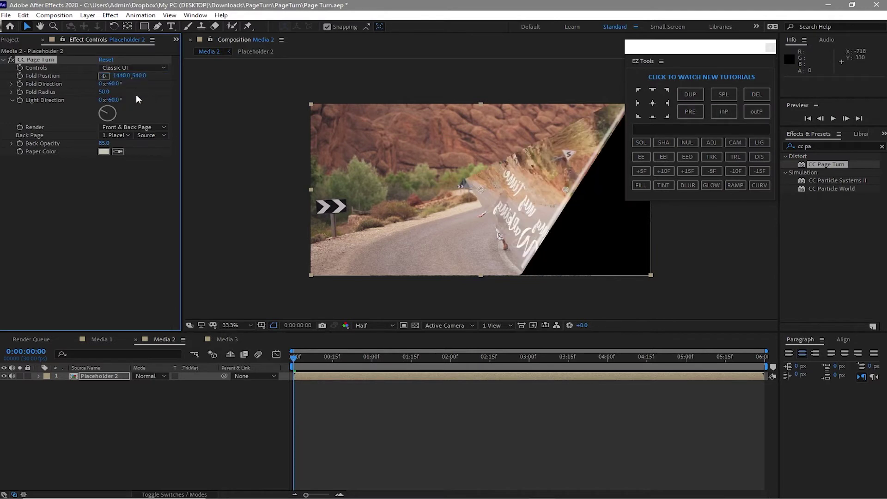
# Set Fold Radius 300, Light Direction 100°, Back Page None and Back Opacity 100
pyautogui.click(101, 92)
pyautogui.write('300')
pyautogui.click(114, 100)
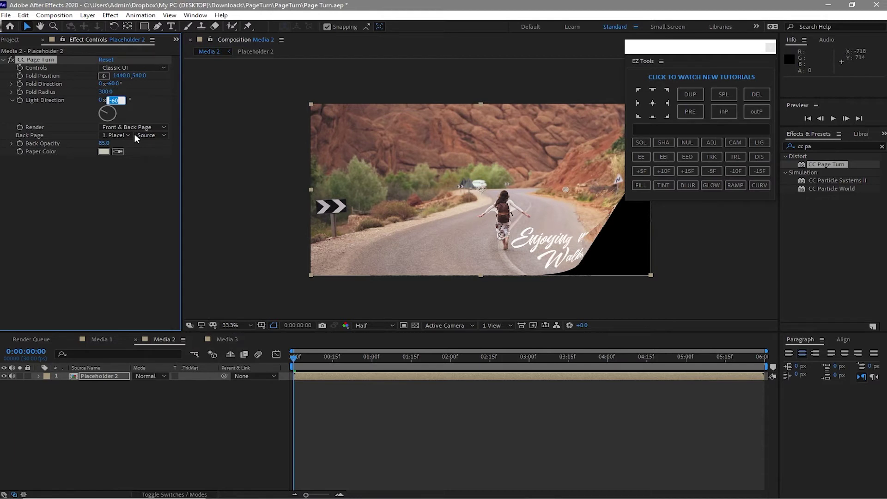
pyautogui.write('100')
pyautogui.click(112, 131)
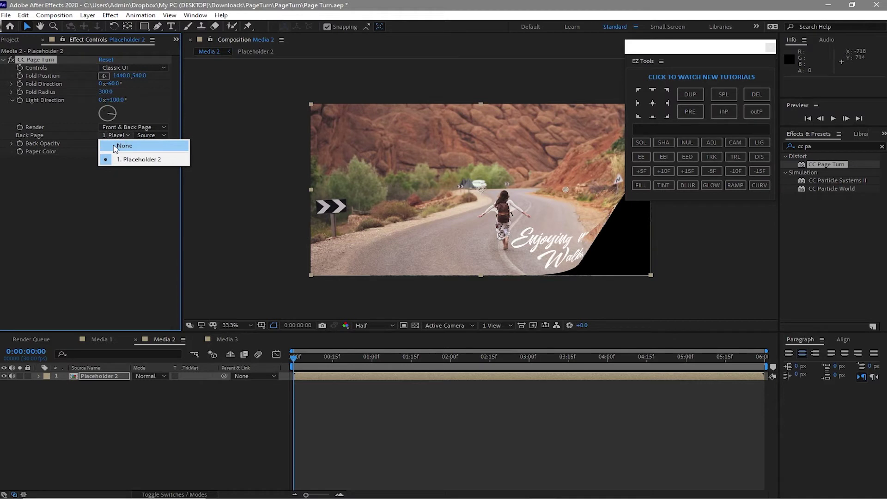
pyautogui.click(115, 146)
pyautogui.click(102, 143)
pyautogui.write('100')
pyautogui.press('Return')
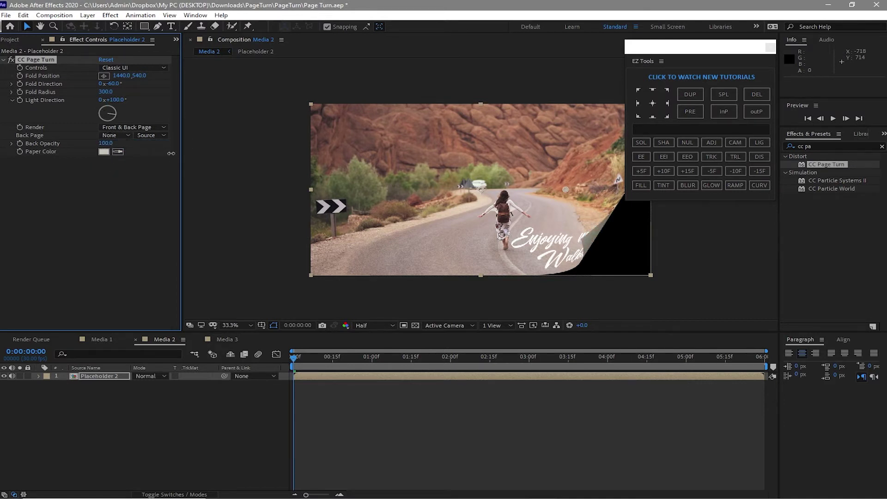
# Keyframe Fold Position at 4:10, 4:20 and 5:00, curling the page from bottom-right to fully turned
pyautogui.click(608, 355)
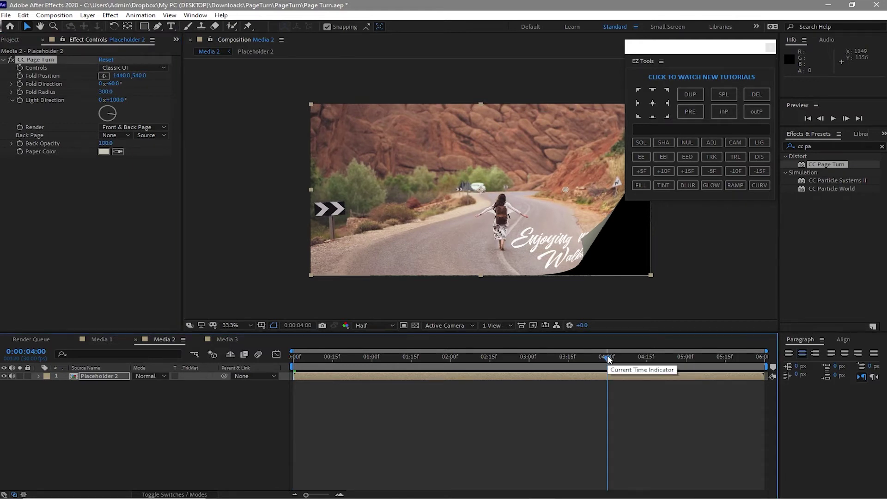
pyautogui.click(661, 173)
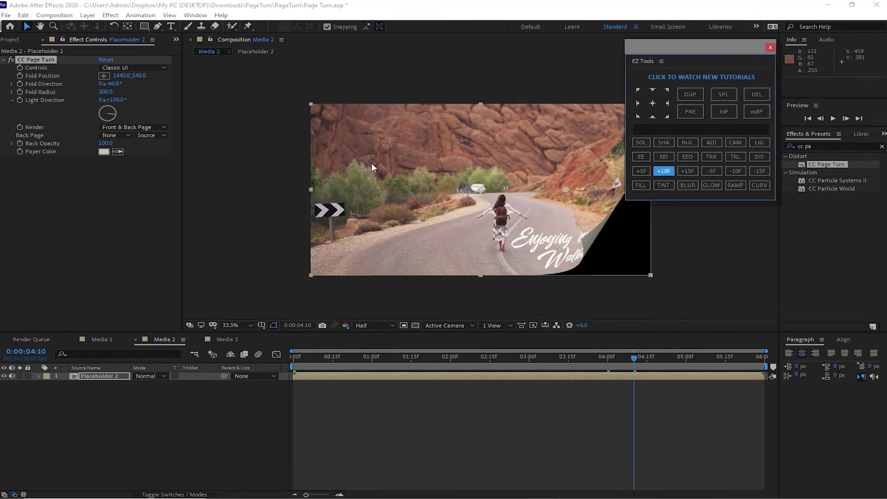
pyautogui.click(20, 76)
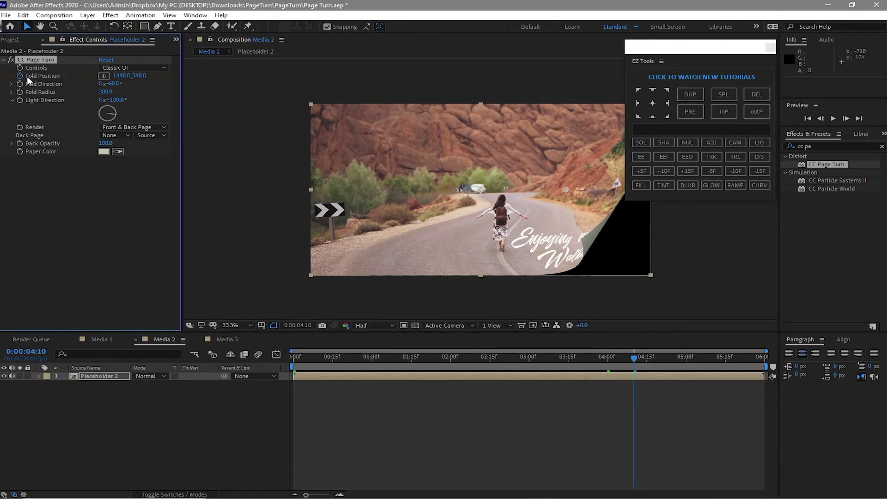
pyautogui.click(104, 76)
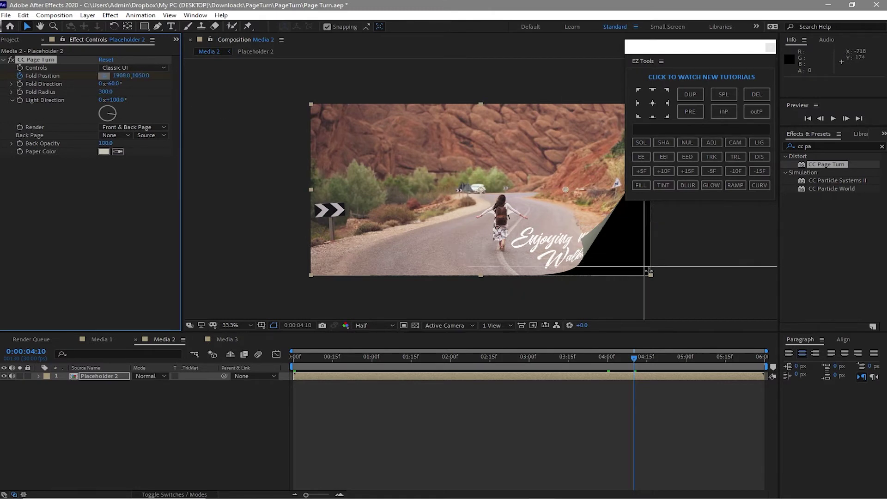
pyautogui.click(658, 284)
pyautogui.click(663, 172)
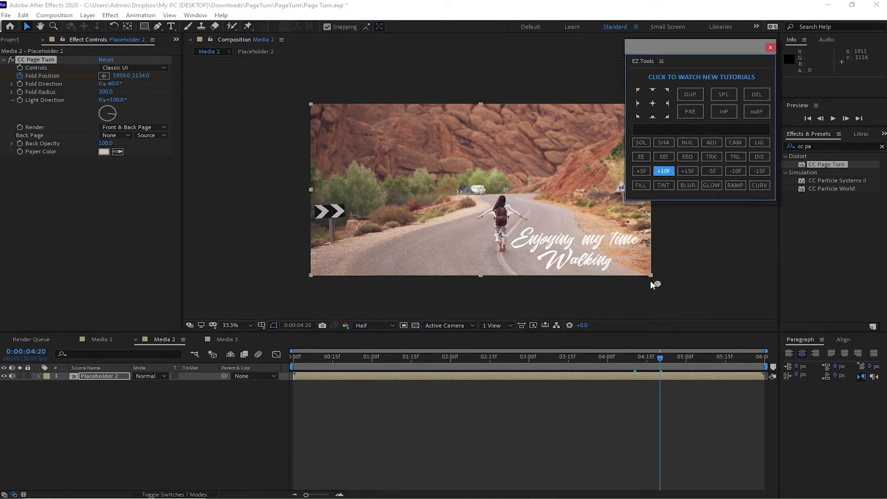
pyautogui.moveTo(659, 281); pyautogui.dragTo(400, 292)
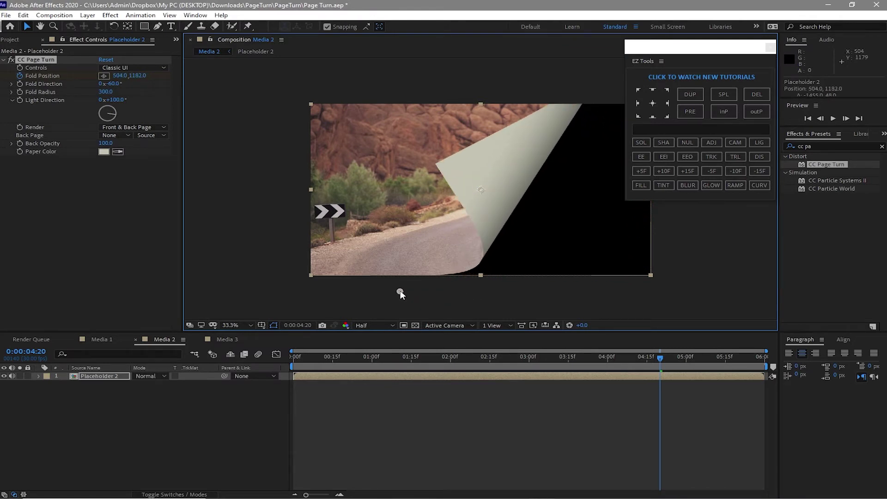
pyautogui.click(664, 171)
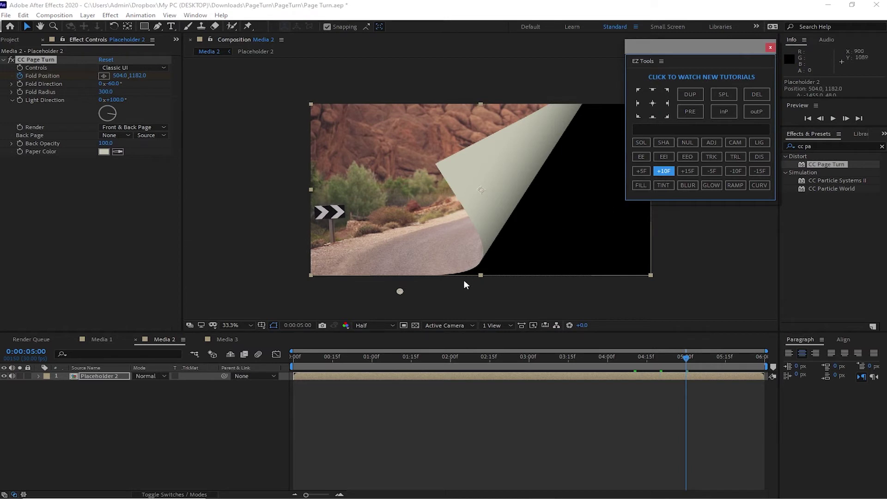
pyautogui.moveTo(400, 292); pyautogui.dragTo(118, 279)
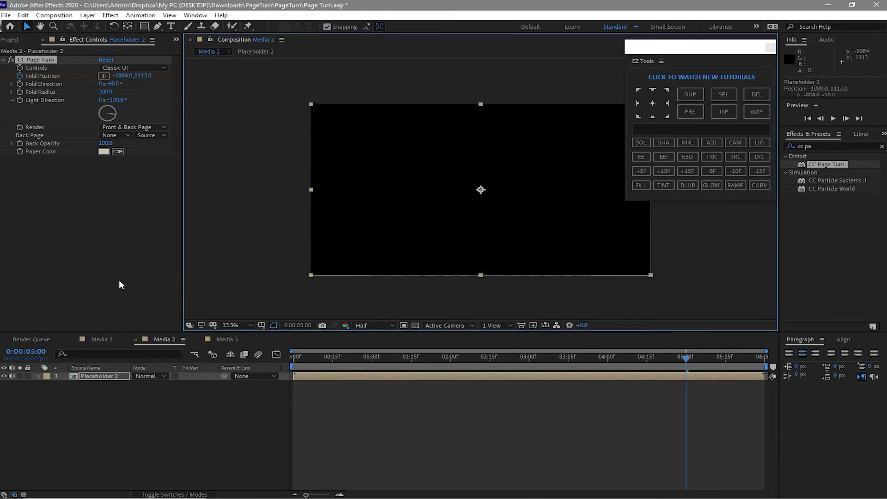
# Keyframe Fold Direction from 4:20 to -90° at 5:00, then select CC Page Turn for copying
pyautogui.click(735, 171)
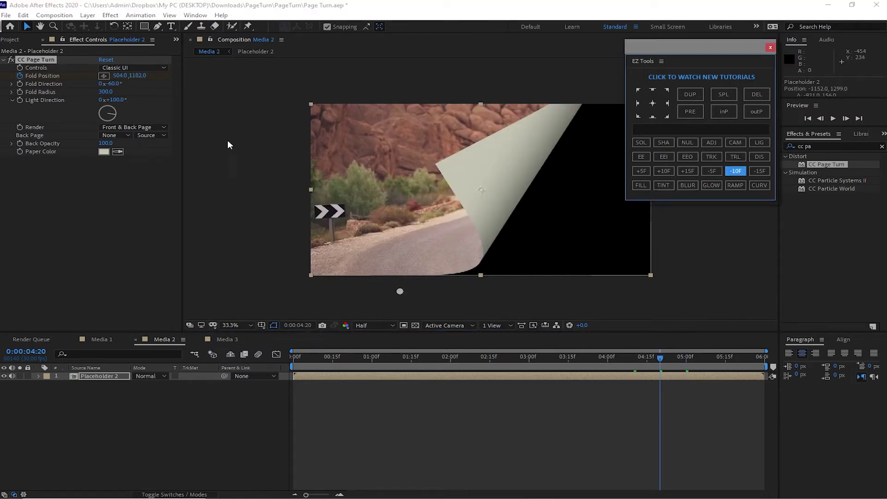
pyautogui.click(20, 83)
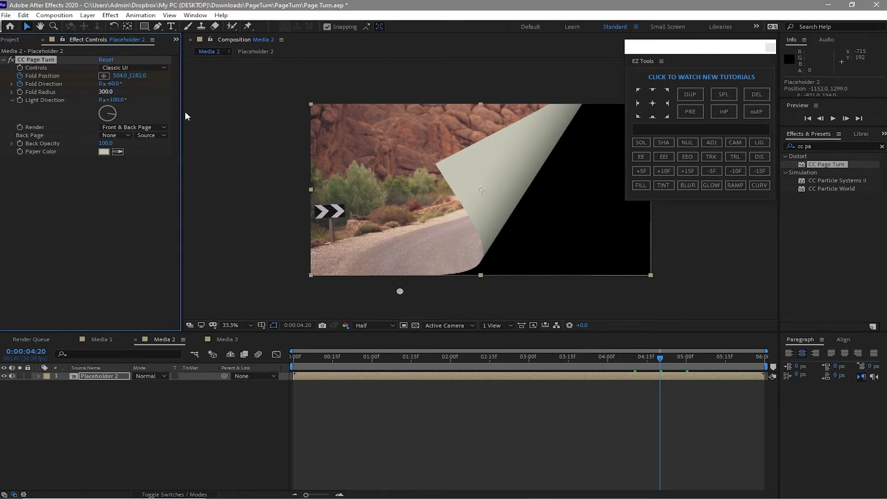
pyautogui.click(663, 171)
pyautogui.click(114, 83)
pyautogui.write('-90')
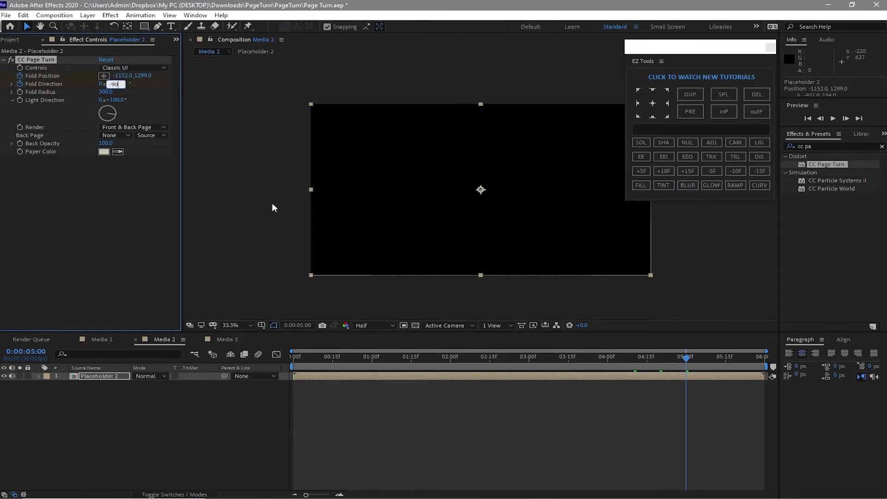
pyautogui.click(284, 208)
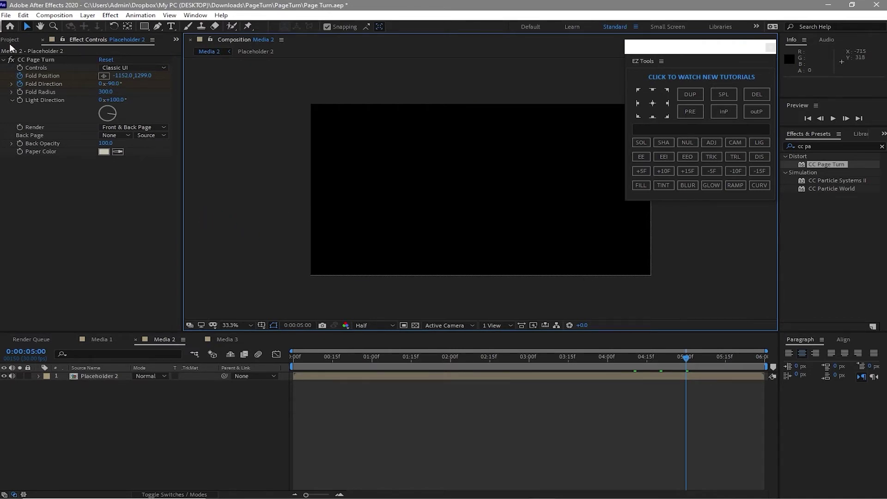
pyautogui.click(39, 59)
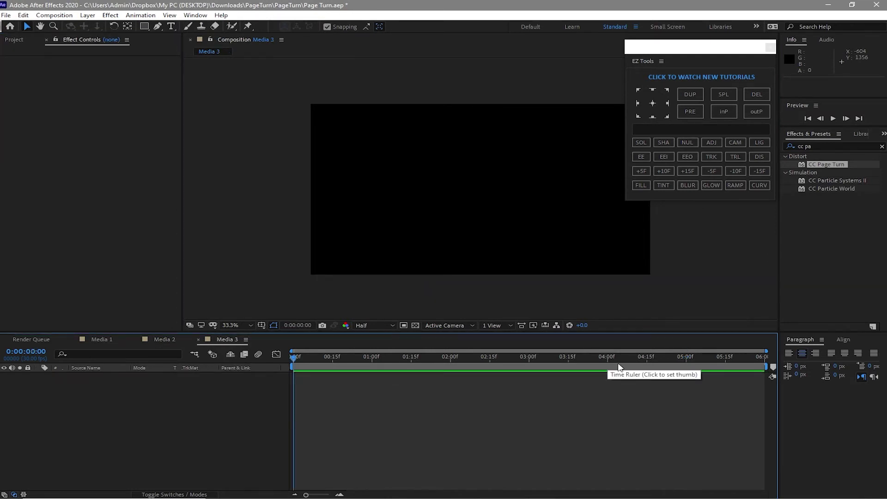
# Add Placeholder 3 to Media 3 at 4:10 with the copied page turn and show its keyframes
pyautogui.click(621, 354)
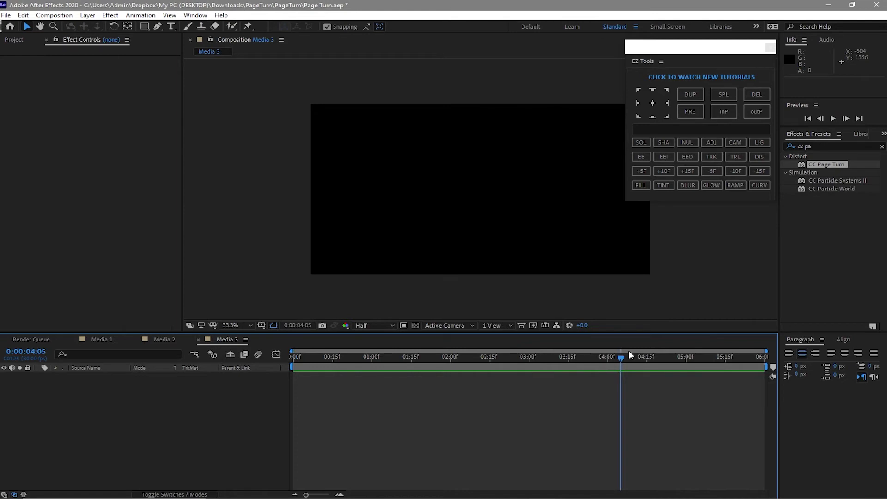
pyautogui.click(634, 355)
pyautogui.click(14, 39)
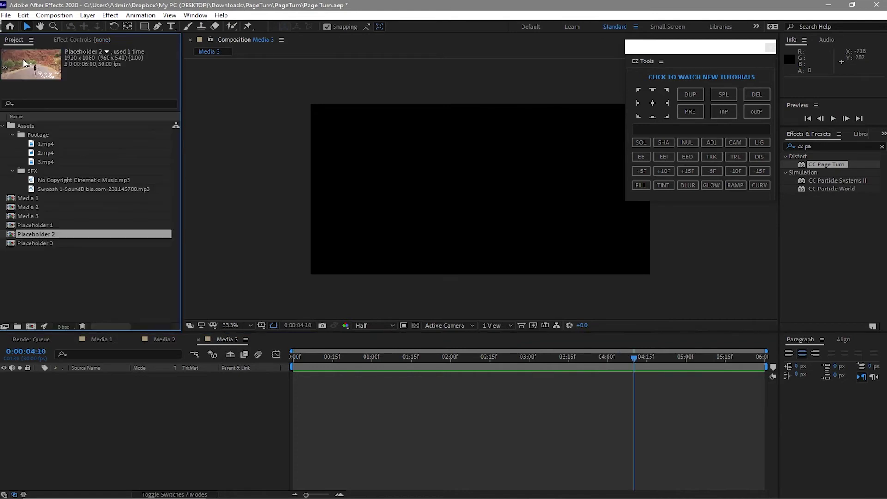
pyautogui.click(70, 243)
pyautogui.moveTo(70, 243); pyautogui.dragTo(123, 395)
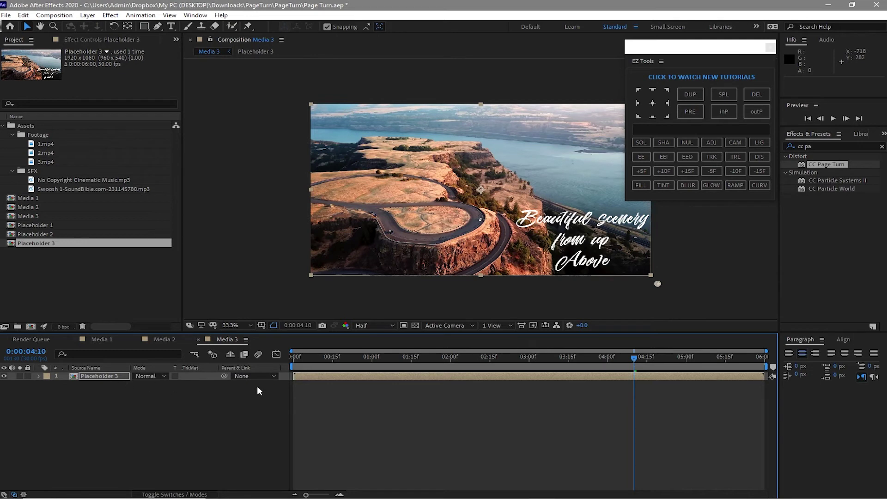
pyautogui.press('u')
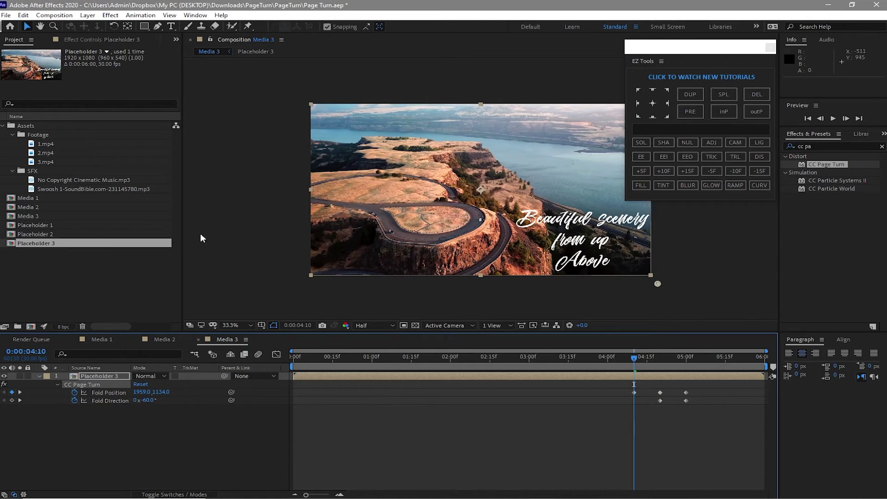
# Create a 1920×1080, 30 fps composition named Render with a 0:00:15:00 duration
pyautogui.click(54, 15)
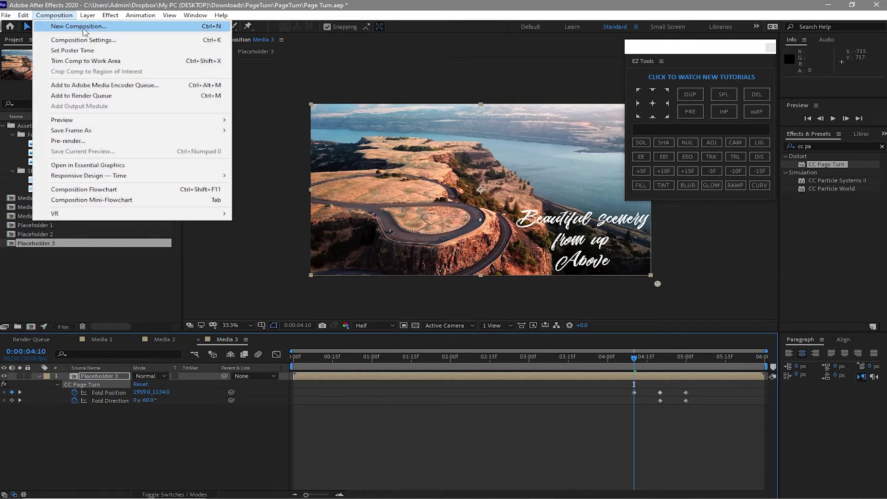
pyautogui.click(79, 27)
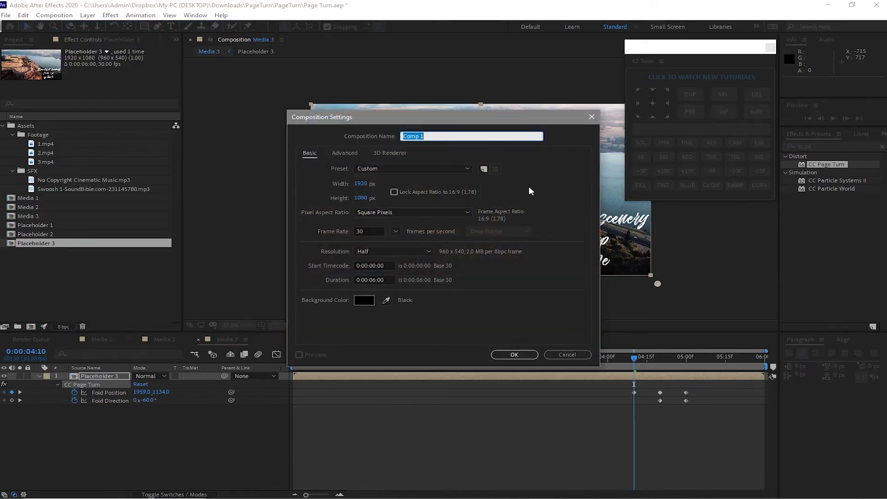
pyautogui.write('Render')
pyautogui.click(373, 279)
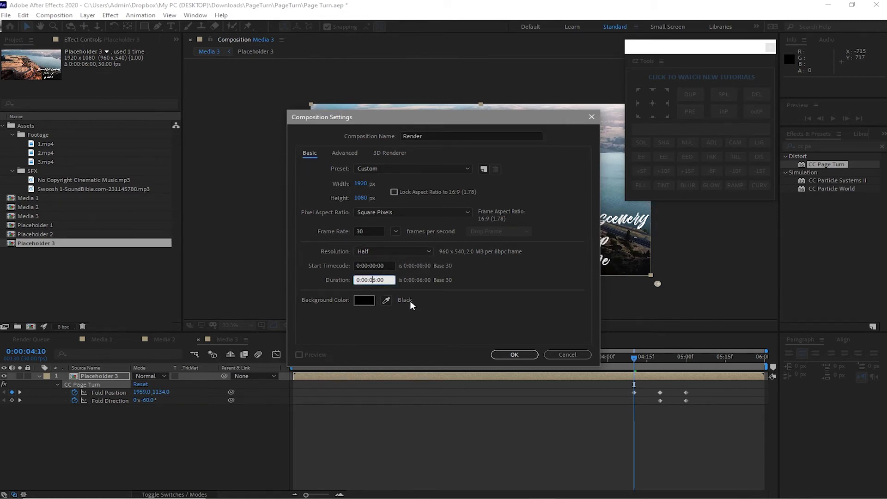
pyautogui.press('BackSpace')
pyautogui.write('15')
pyautogui.click(510, 356)
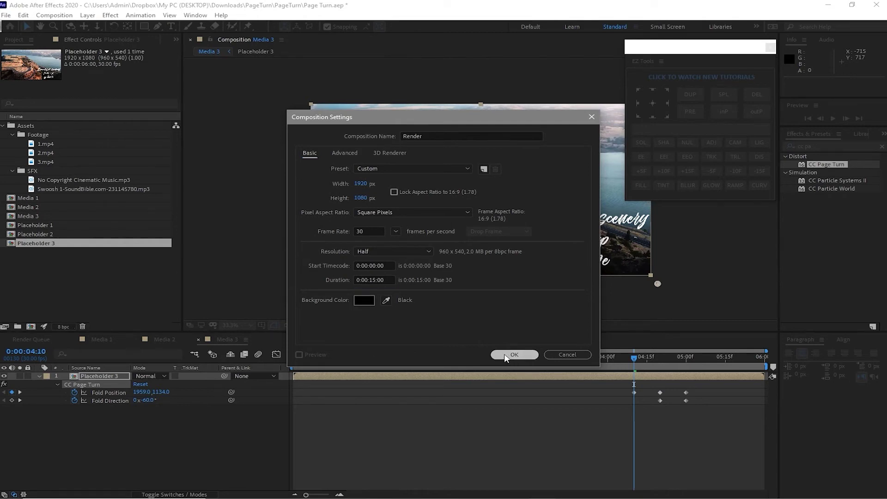
# Close the Media 1–3 timelines and drag all three comps into the Render timeline
pyautogui.click(199, 339)
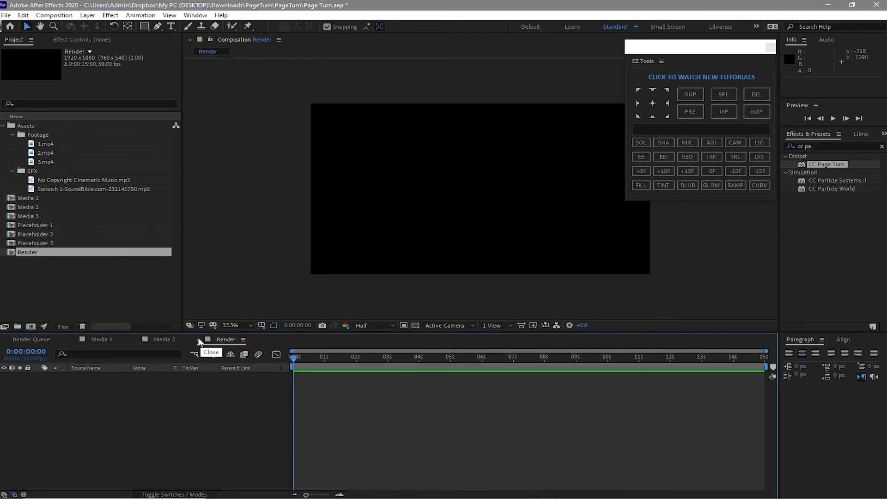
pyautogui.click(136, 339)
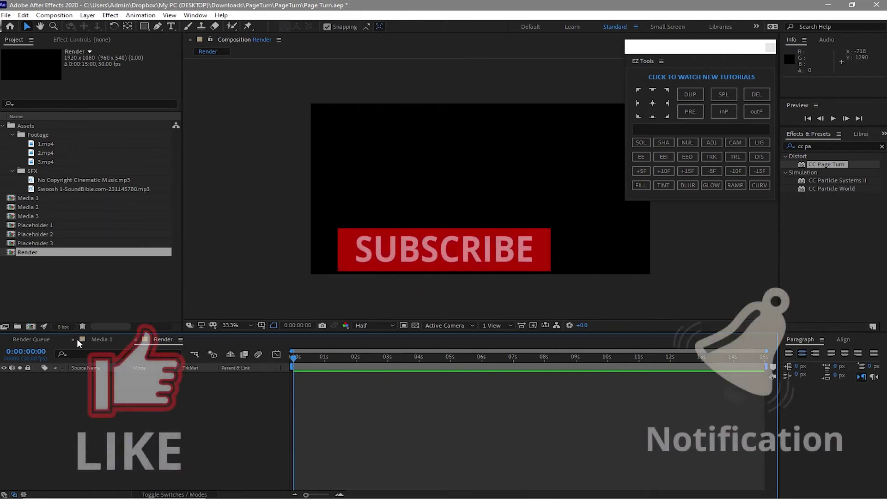
pyautogui.click(73, 339)
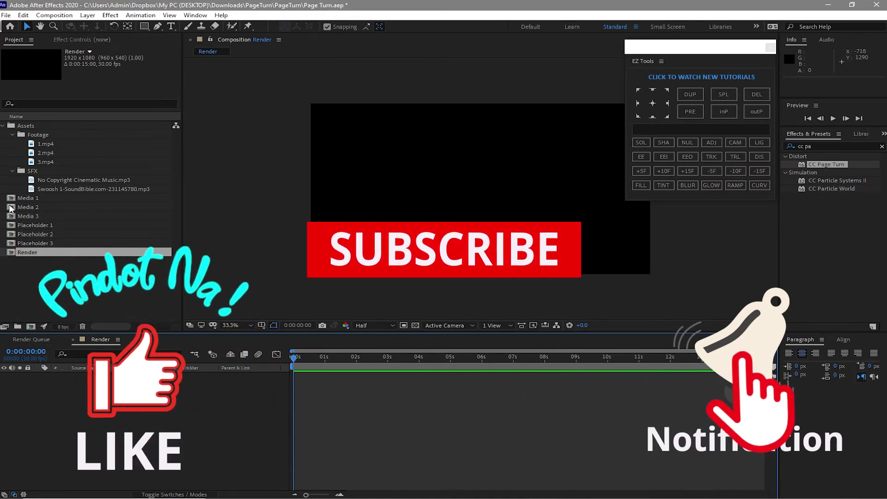
pyautogui.moveTo(1, 202); pyautogui.dragTo(115, 407)
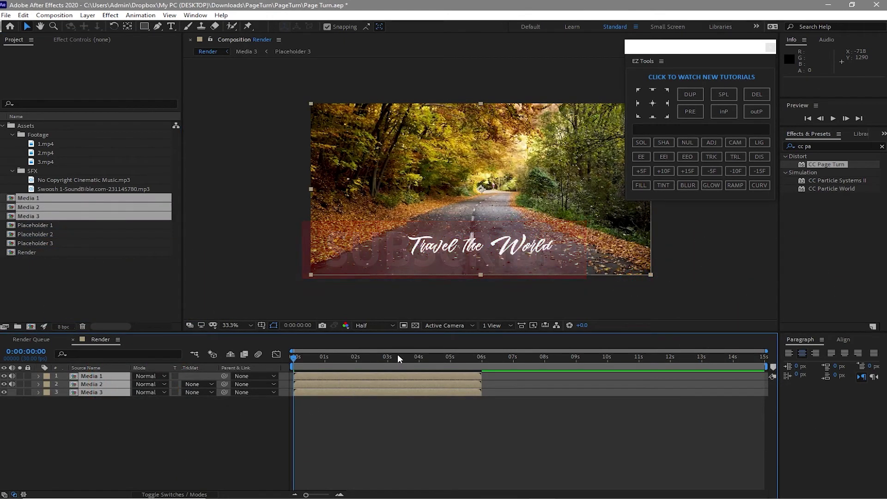
# Start Media 2 at 4 seconds and Media 3 at 8 seconds in the Render timeline
pyautogui.click(420, 357)
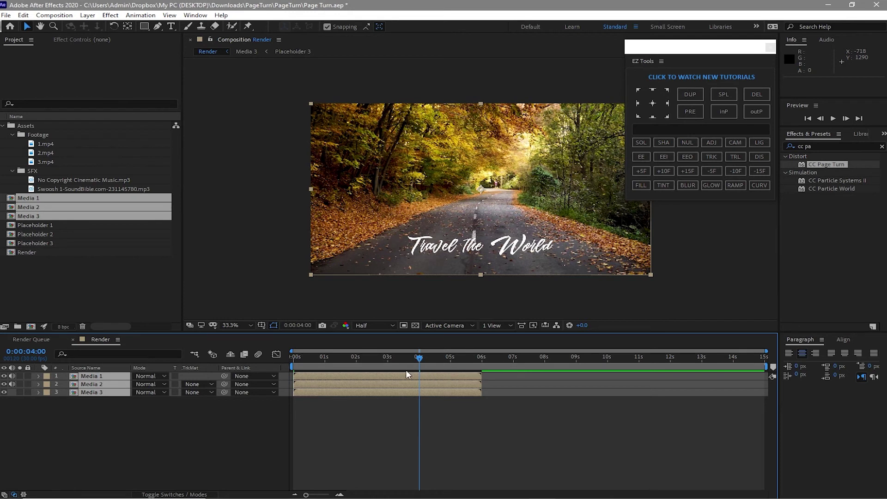
pyautogui.click(227, 428)
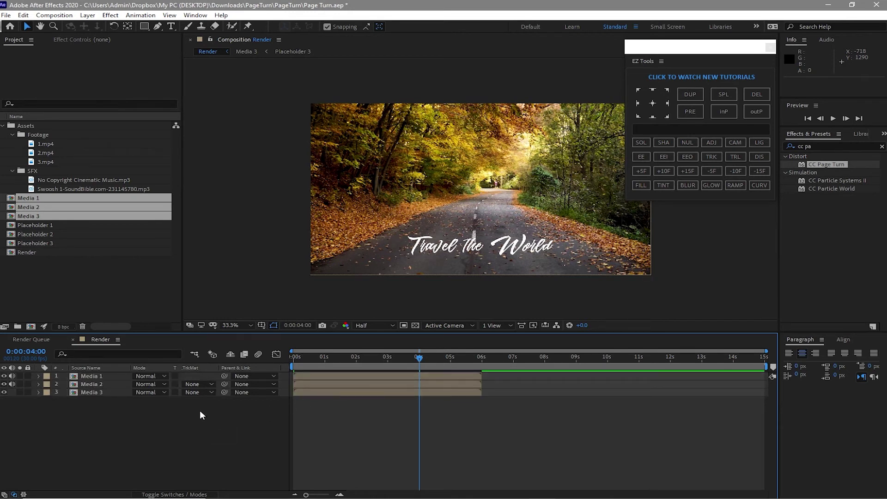
pyautogui.click(127, 382)
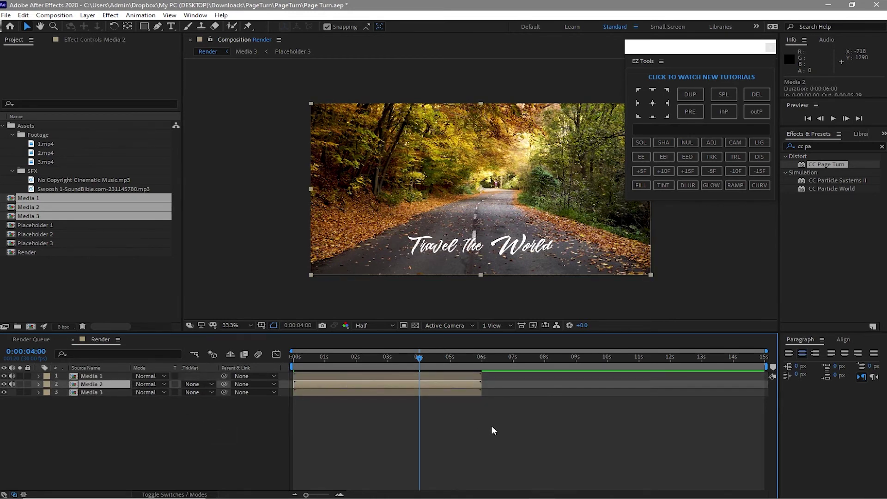
pyautogui.press('[')
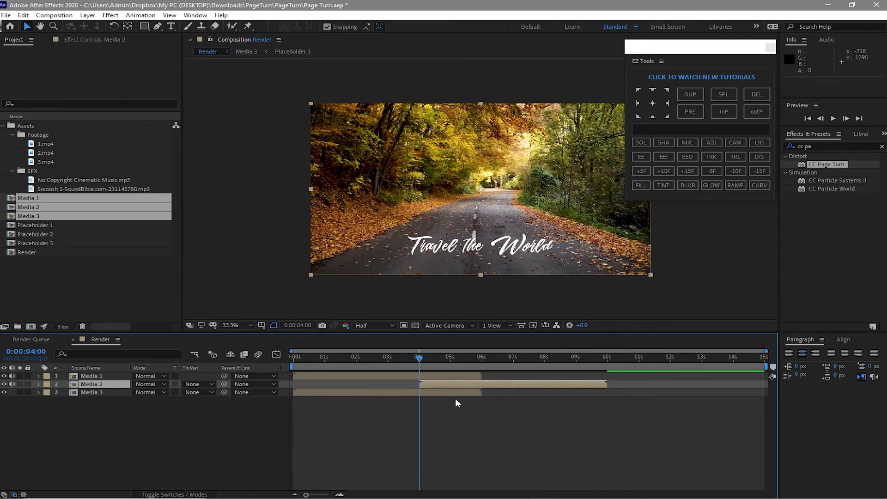
pyautogui.moveTo(419, 359); pyautogui.dragTo(545, 358)
pyautogui.click(395, 392)
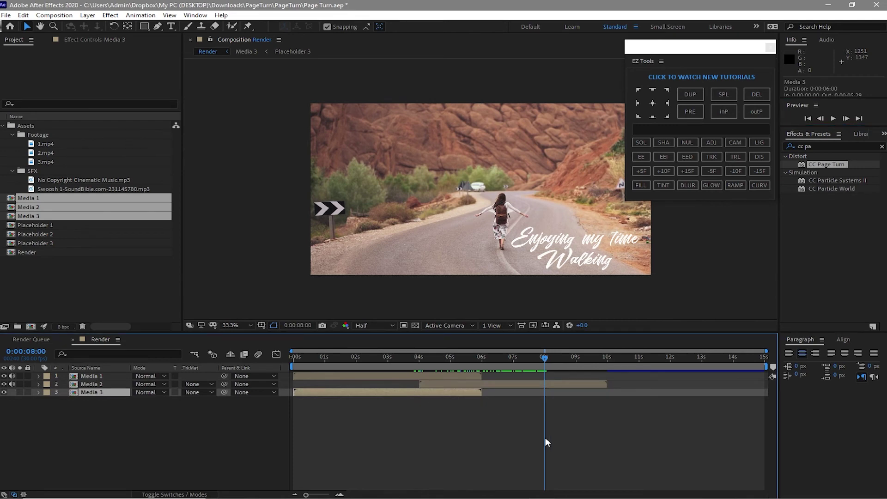
pyautogui.press('[')
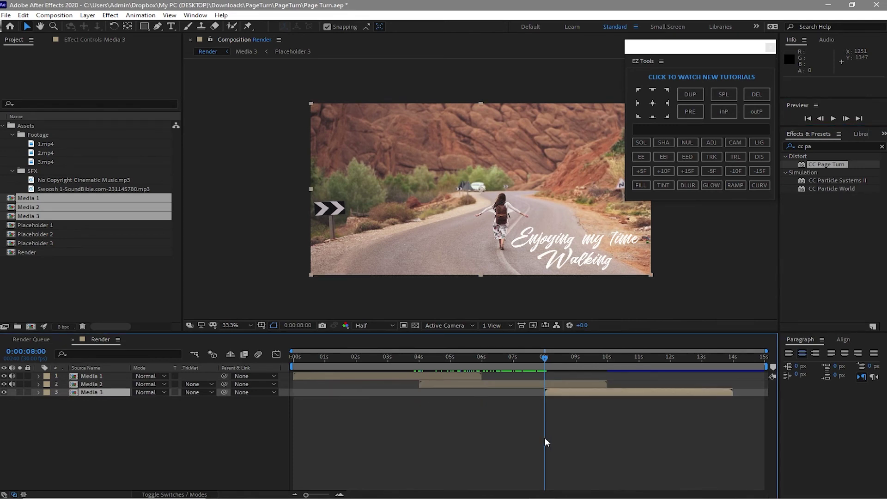
pyautogui.press('Home')
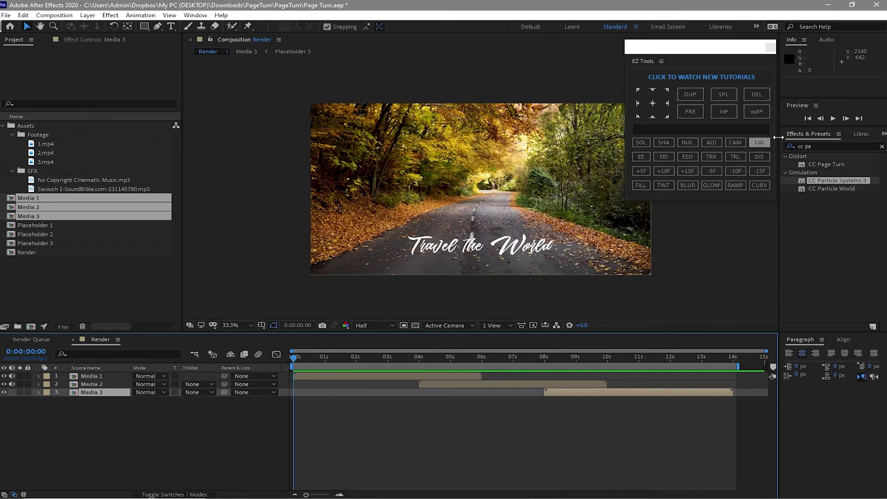
pyautogui.click(833, 119)
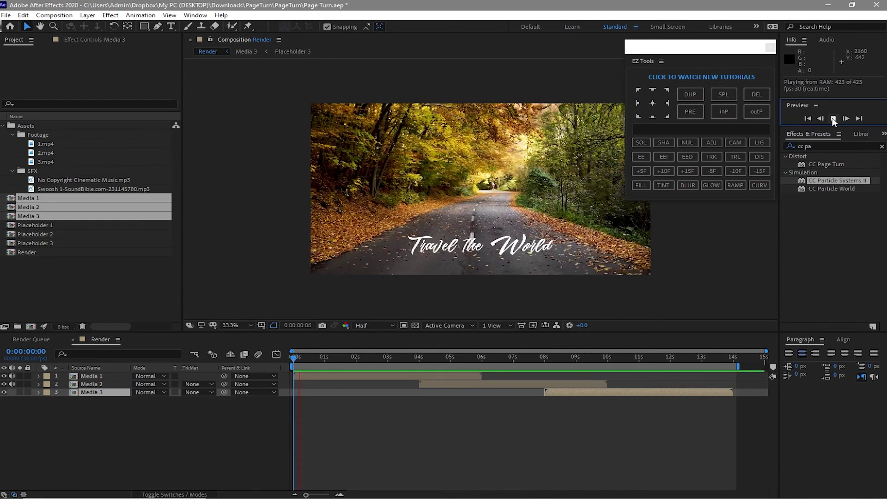
pyautogui.click(833, 118)
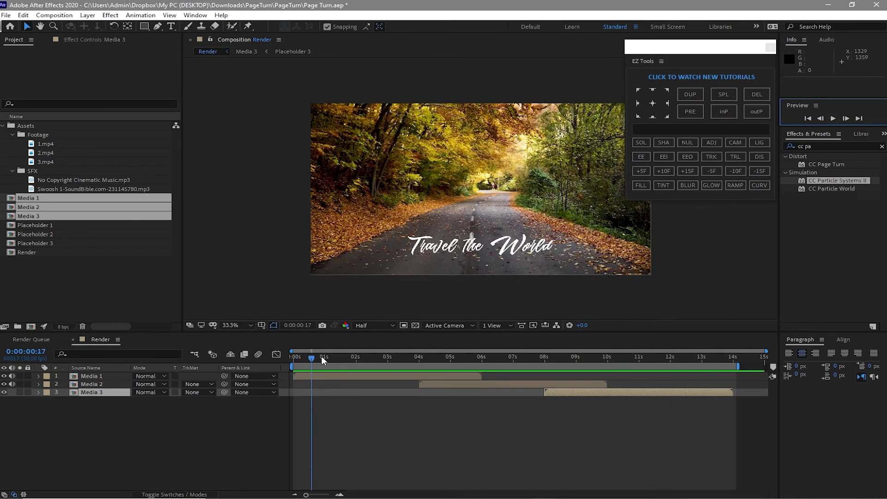
pyautogui.moveTo(312, 356); pyautogui.dragTo(295, 355)
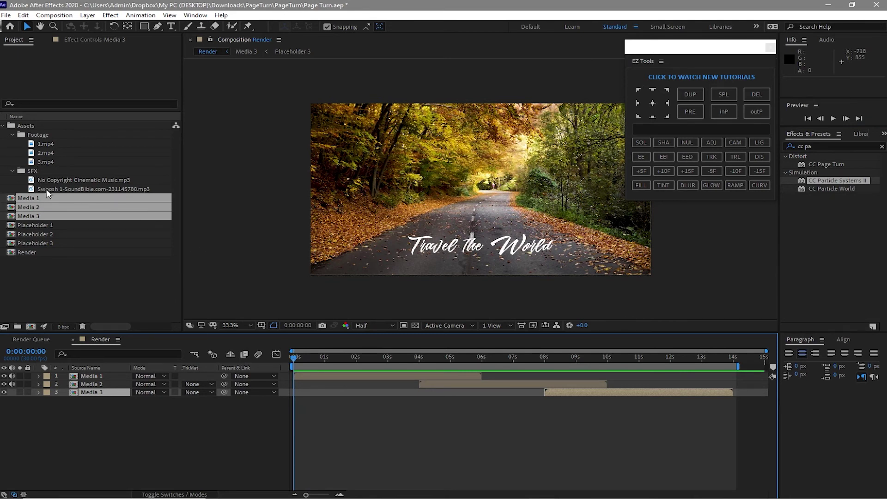
# Add the Swoosh mp3 to the Render timeline as three separate layers
pyautogui.moveTo(46, 187); pyautogui.dragTo(83, 372)
pyautogui.moveTo(83, 378); pyautogui.dragTo(82, 379)
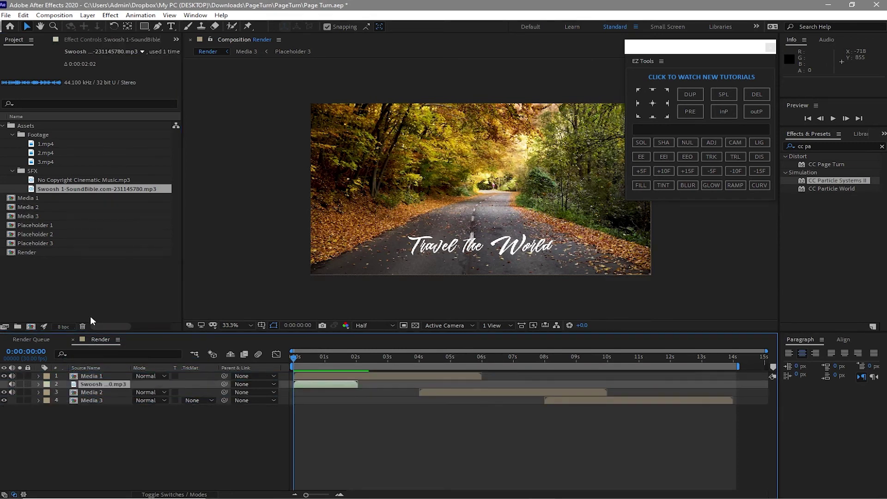
pyautogui.rightClick(82, 187)
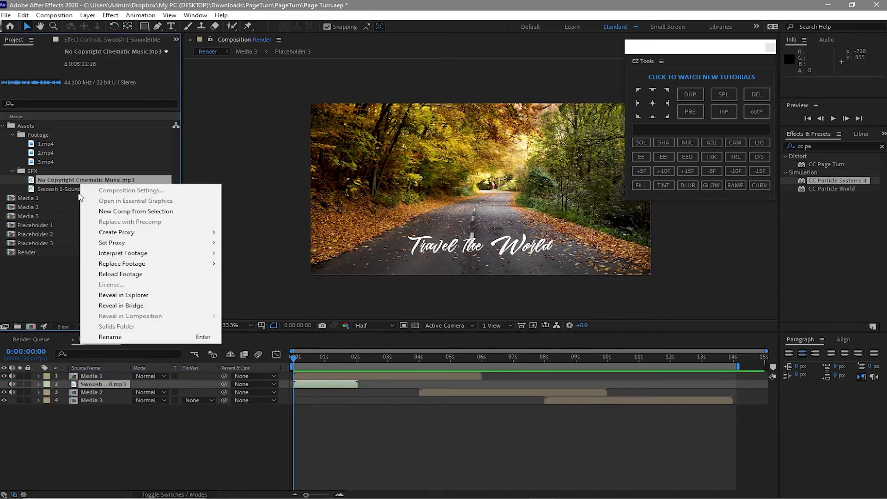
pyautogui.click(68, 180)
pyautogui.moveTo(74, 189); pyautogui.dragTo(64, 400)
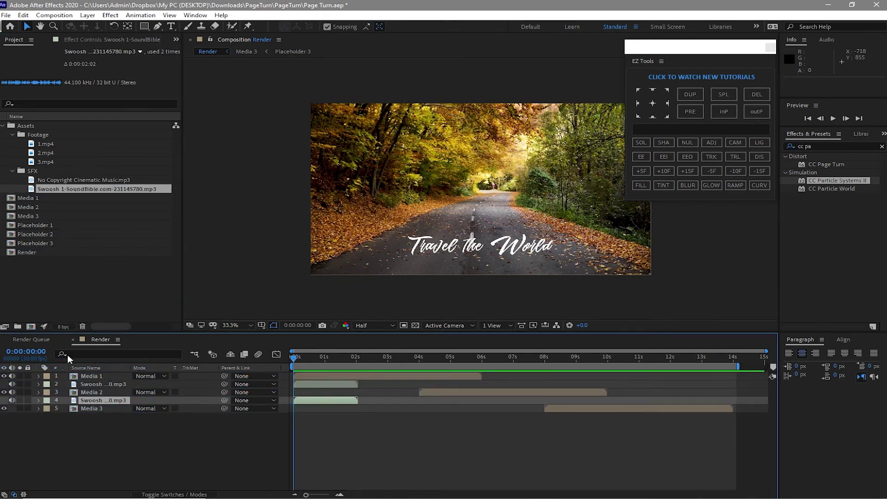
pyautogui.moveTo(57, 191); pyautogui.dragTo(60, 436)
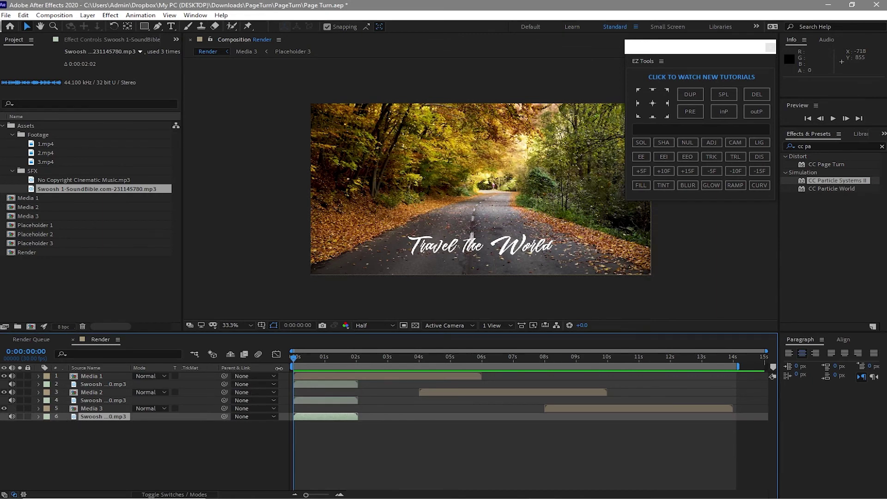
# Start the Swoosh layers at the page turns (4:16, 8:14, 12:18) and add the music track
pyautogui.moveTo(293, 361); pyautogui.dragTo(438, 351)
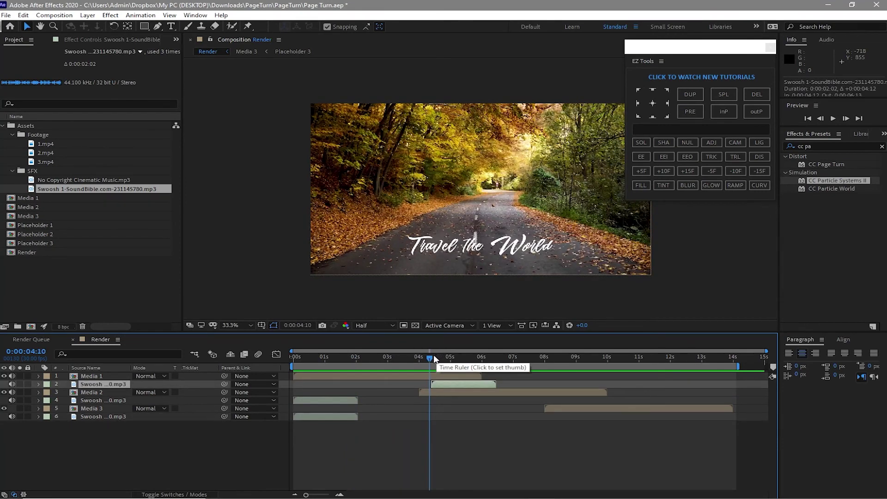
pyautogui.moveTo(428, 357); pyautogui.dragTo(434, 358)
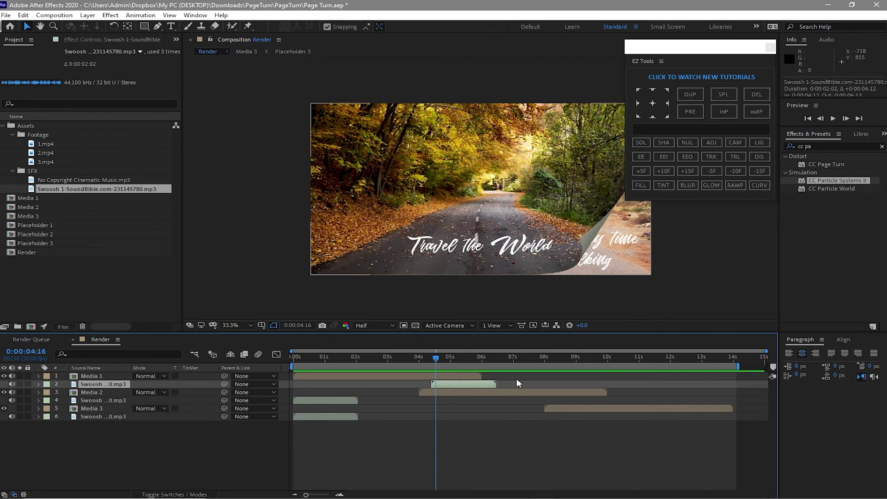
pyautogui.press('[')
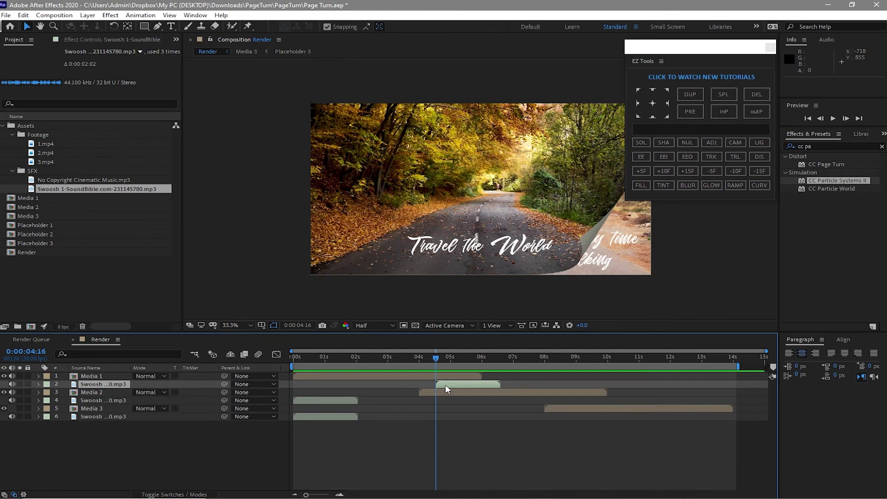
pyautogui.click(352, 401)
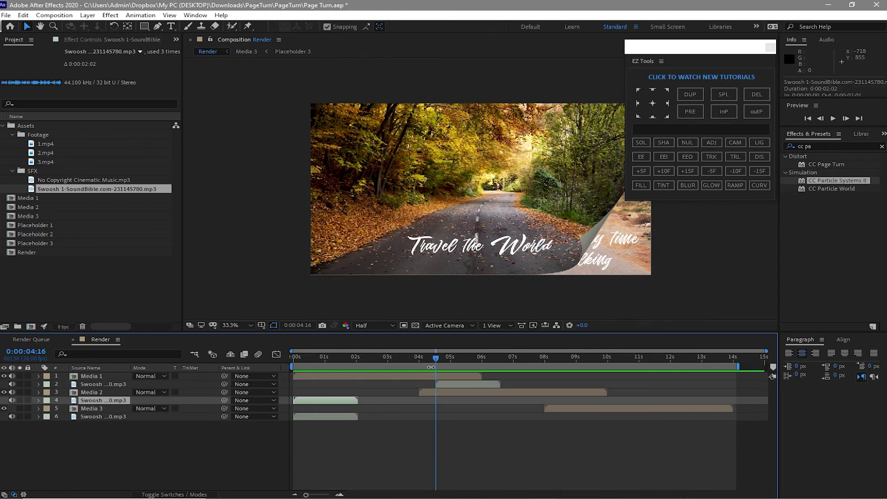
pyautogui.moveTo(431, 353); pyautogui.dragTo(559, 362)
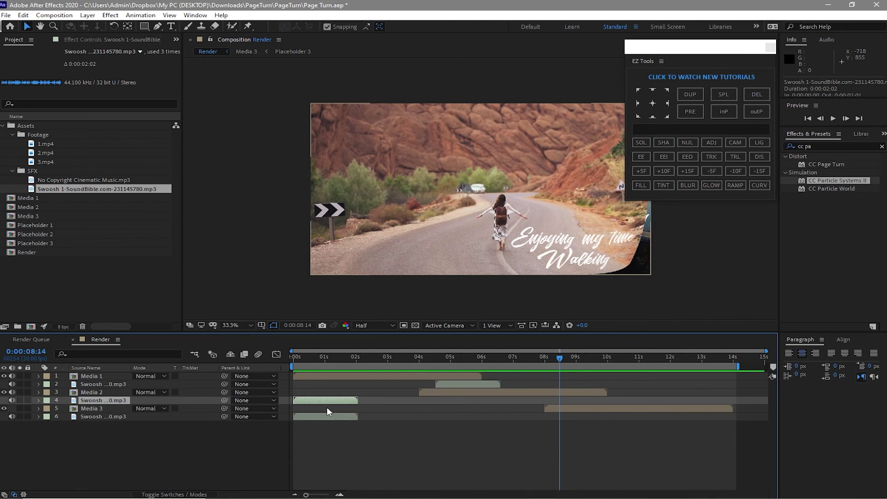
pyautogui.press('[')
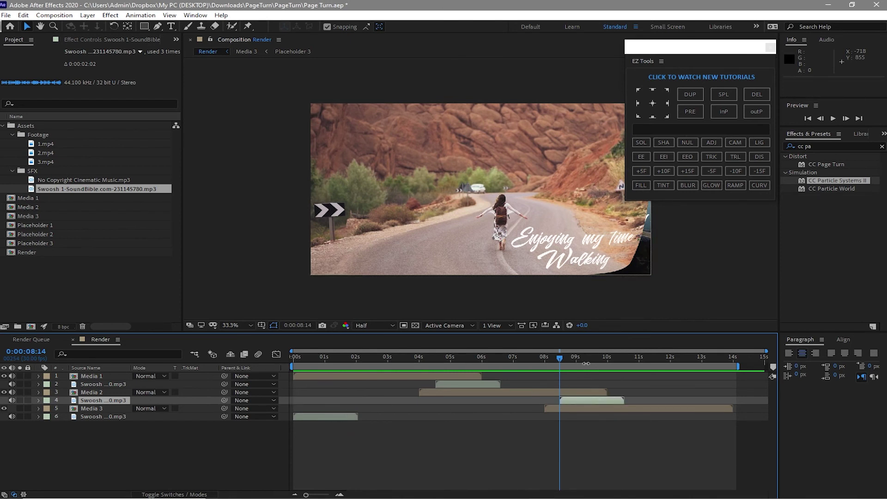
pyautogui.moveTo(562, 356); pyautogui.dragTo(692, 368)
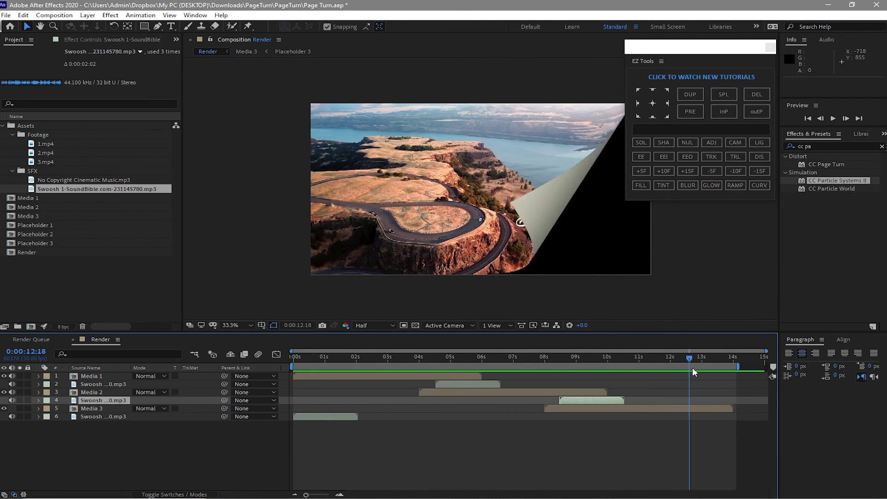
pyautogui.click(348, 417)
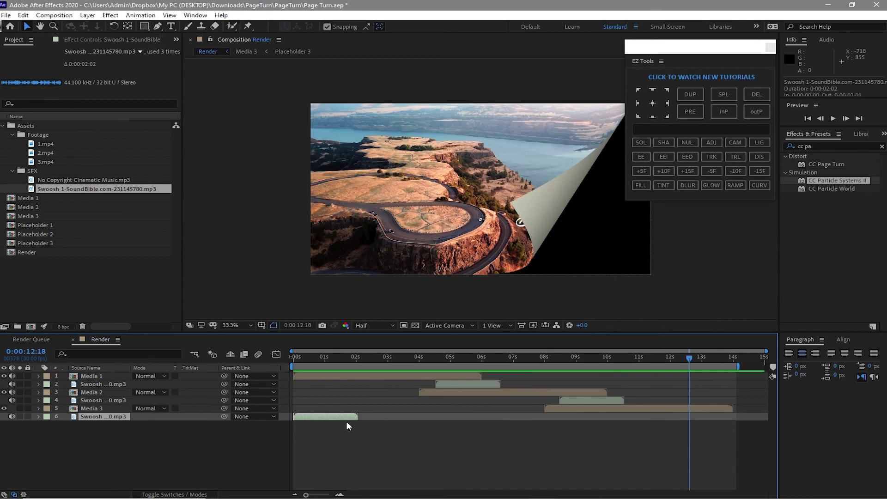
pyautogui.press('[')
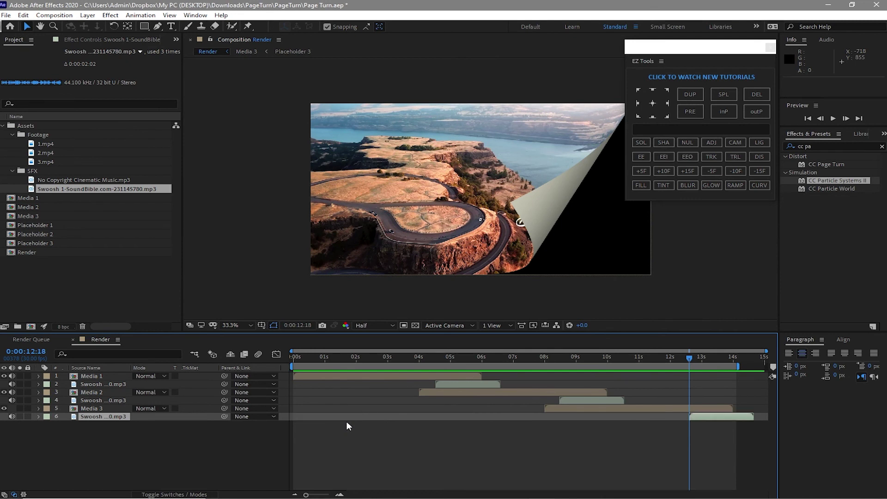
pyautogui.moveTo(67, 179); pyautogui.dragTo(117, 435)
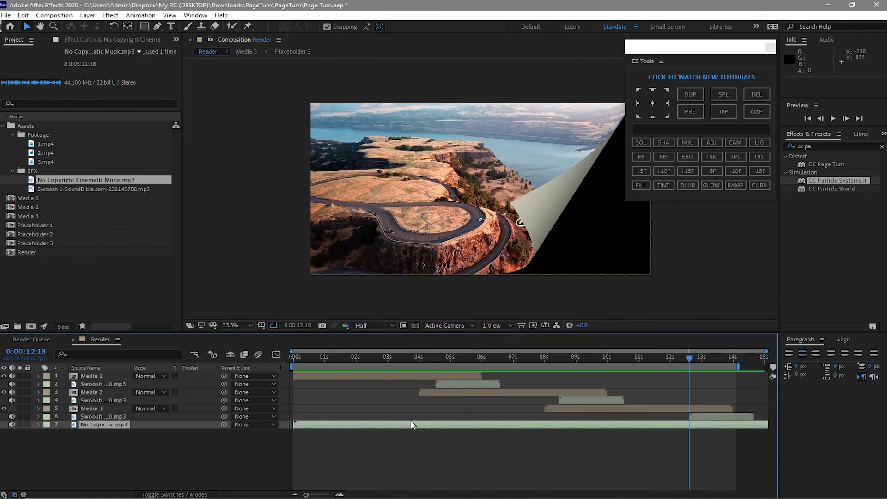
# Fade the music out with Audio Levels keyframes of 0 dB at 12:00 and -48 dB at 14:00
pyautogui.click(38, 424)
pyautogui.click(47, 433)
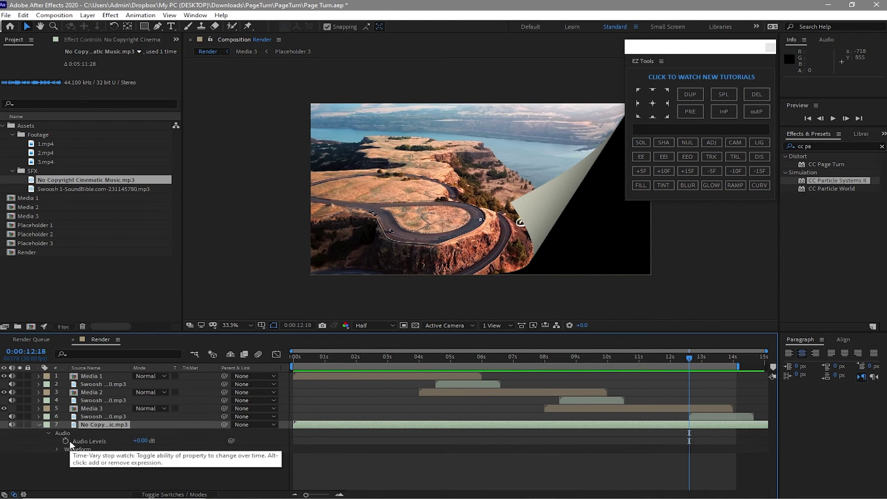
pyautogui.click(670, 356)
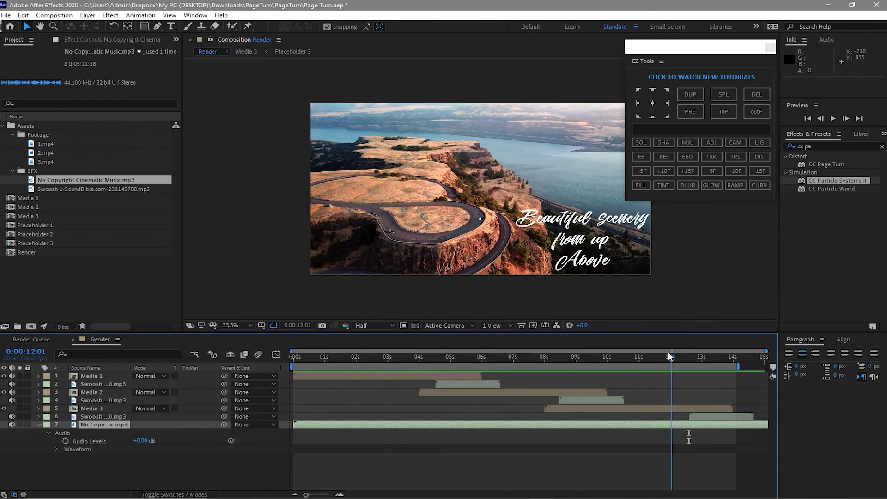
pyautogui.click(66, 440)
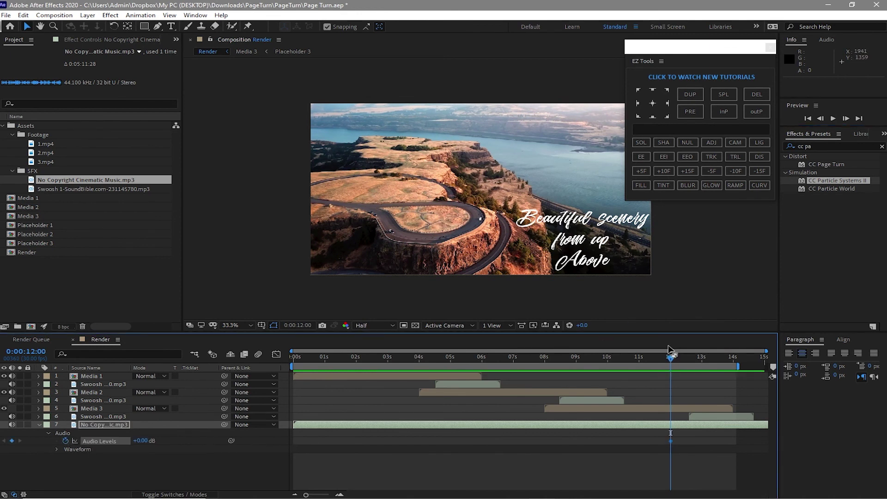
pyautogui.moveTo(669, 354); pyautogui.dragTo(730, 369)
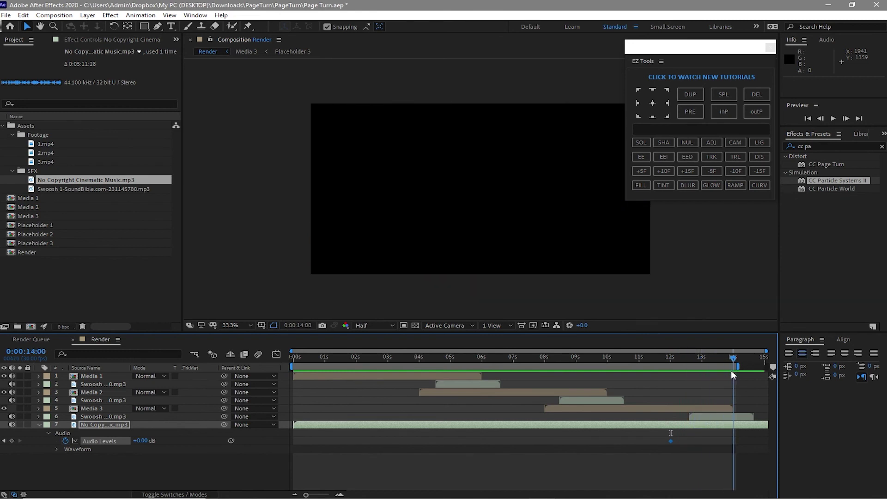
pyautogui.click(137, 441)
pyautogui.write('-48')
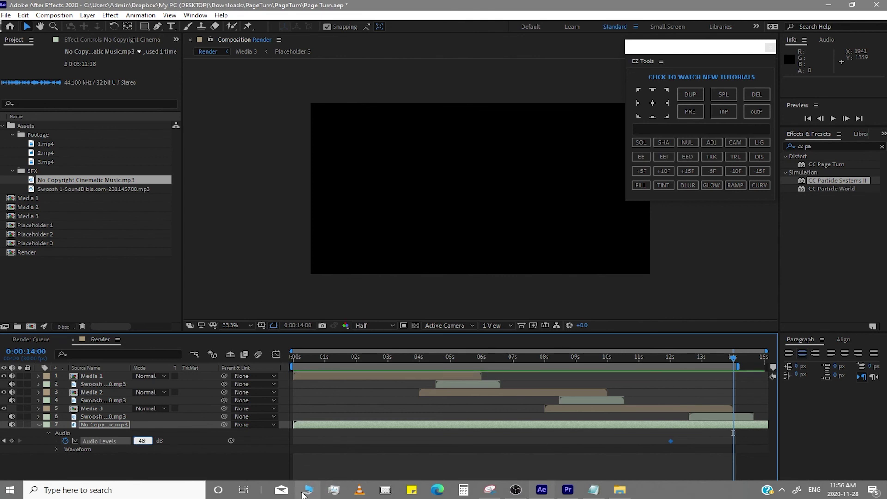
pyautogui.click(258, 486)
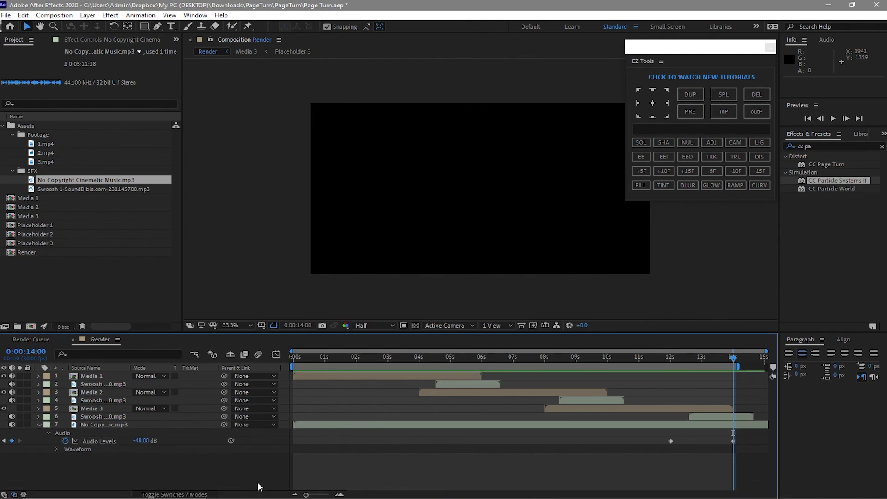
pyautogui.click(39, 424)
pyautogui.press('Home')
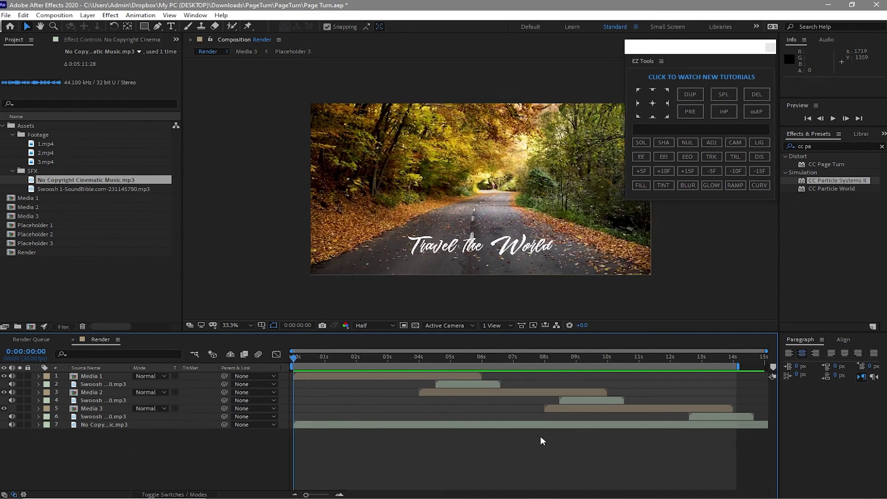